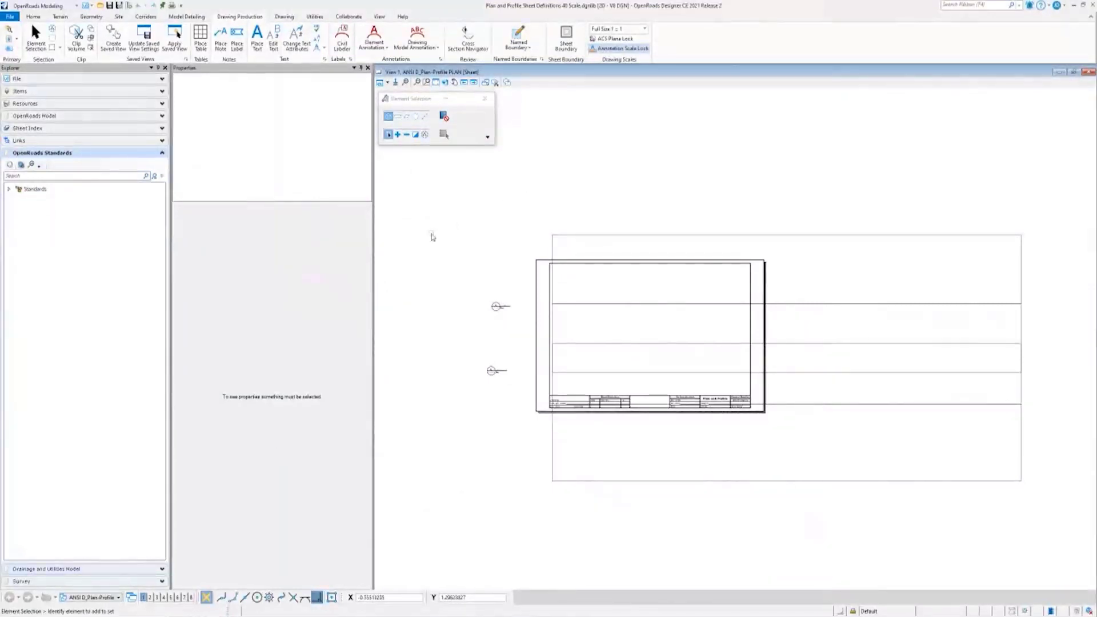
Check the saved view groups list, then search the ribbon for 'saved' to bring up Saved Views.
left_click(95, 597)
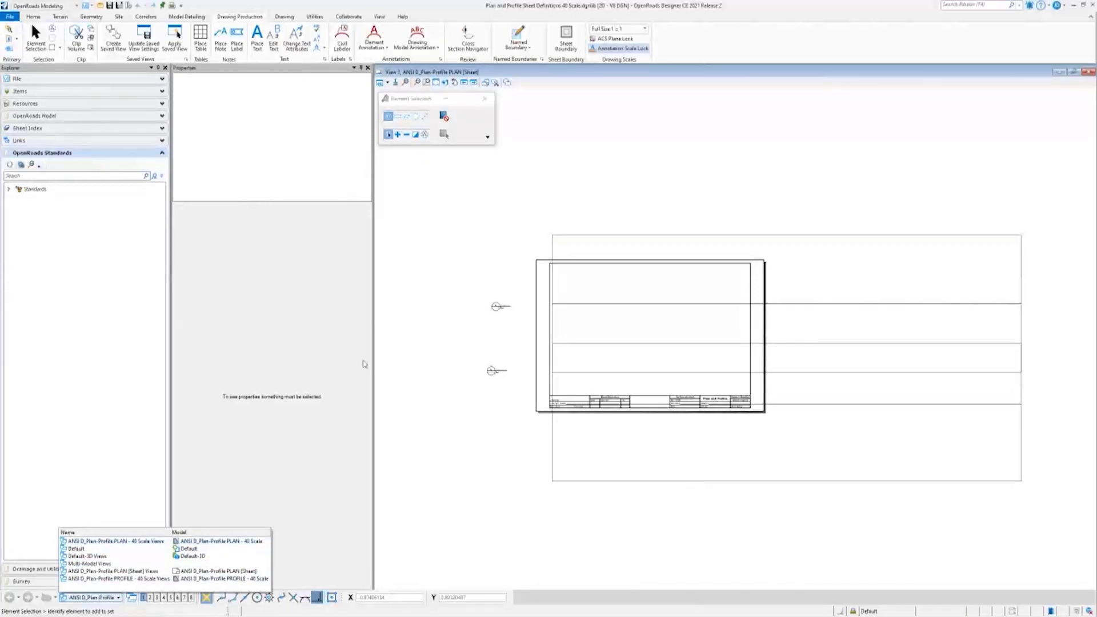
left_click(980, 4)
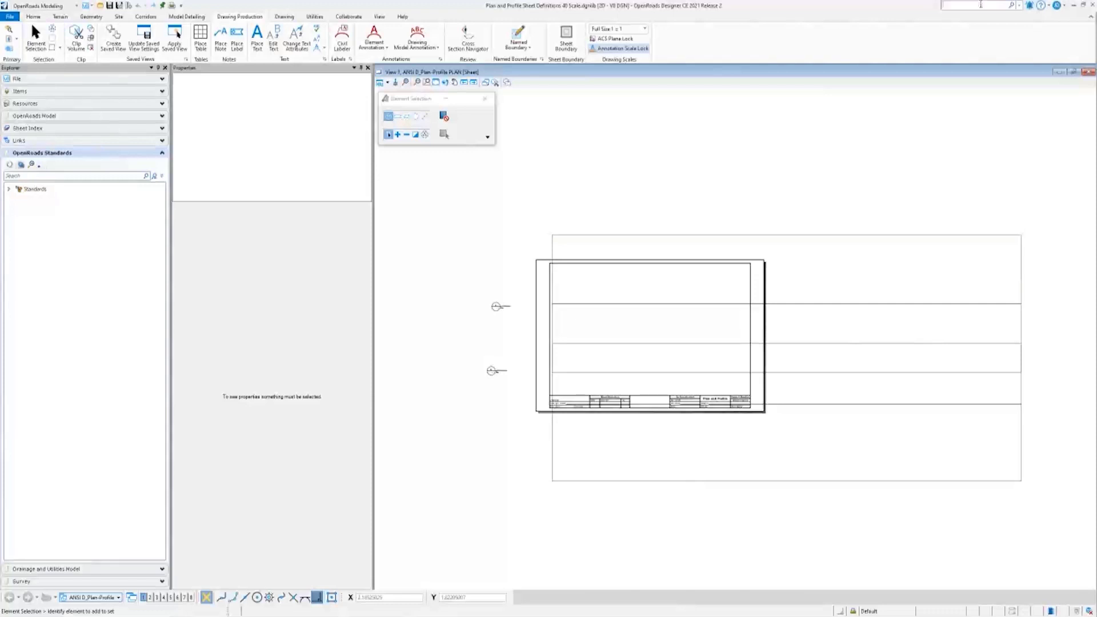
type("saved")
key("Return")
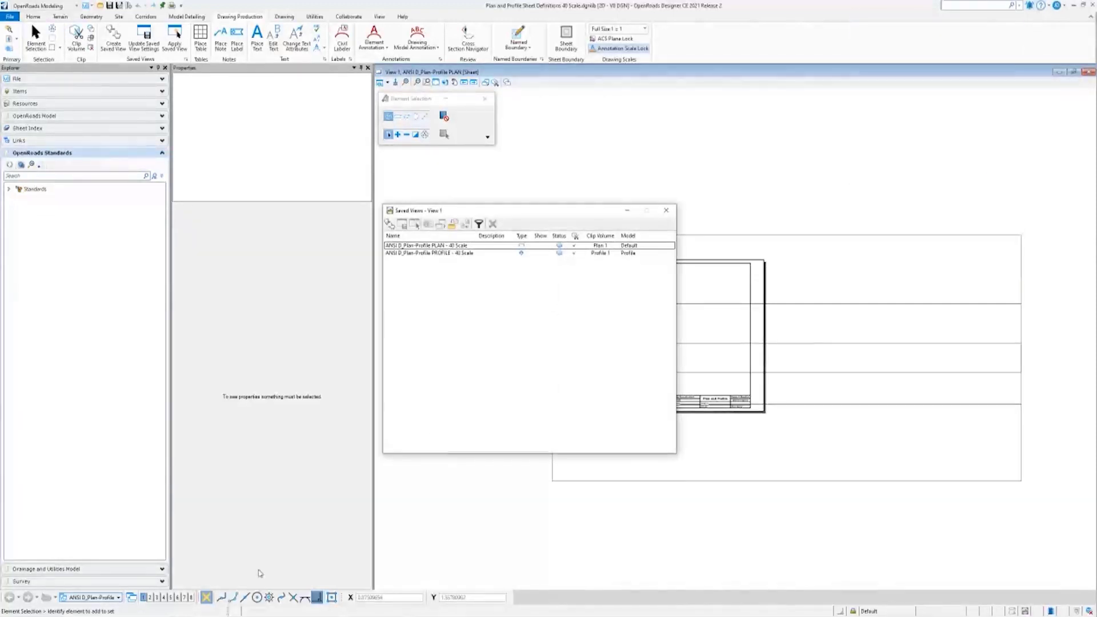
left_click(92, 597)
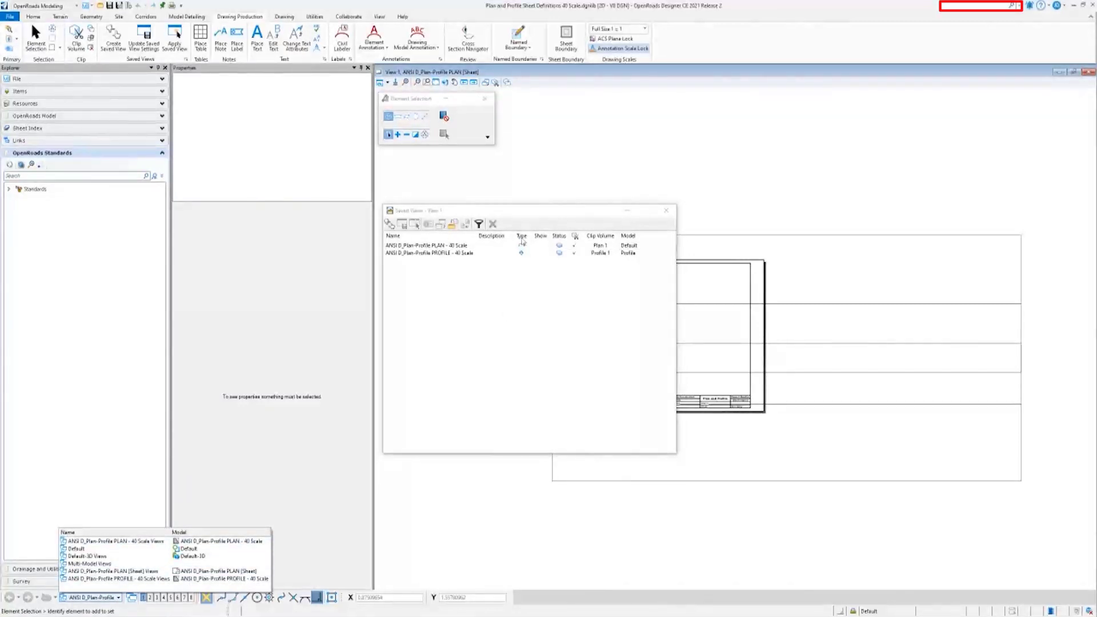
left_click(529, 214)
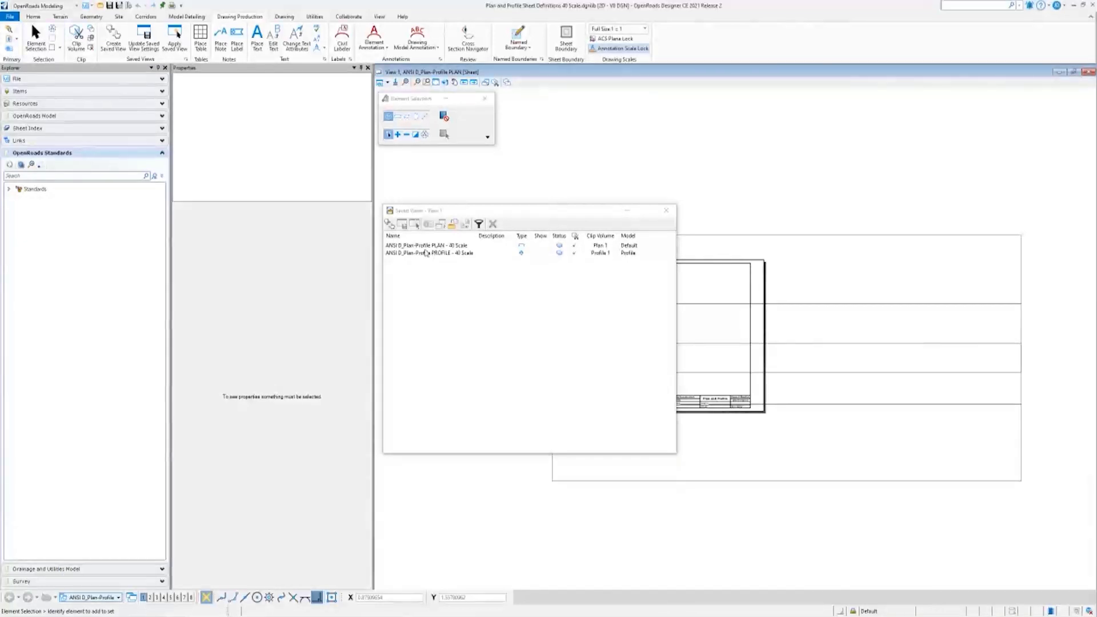
right_click(428, 245)
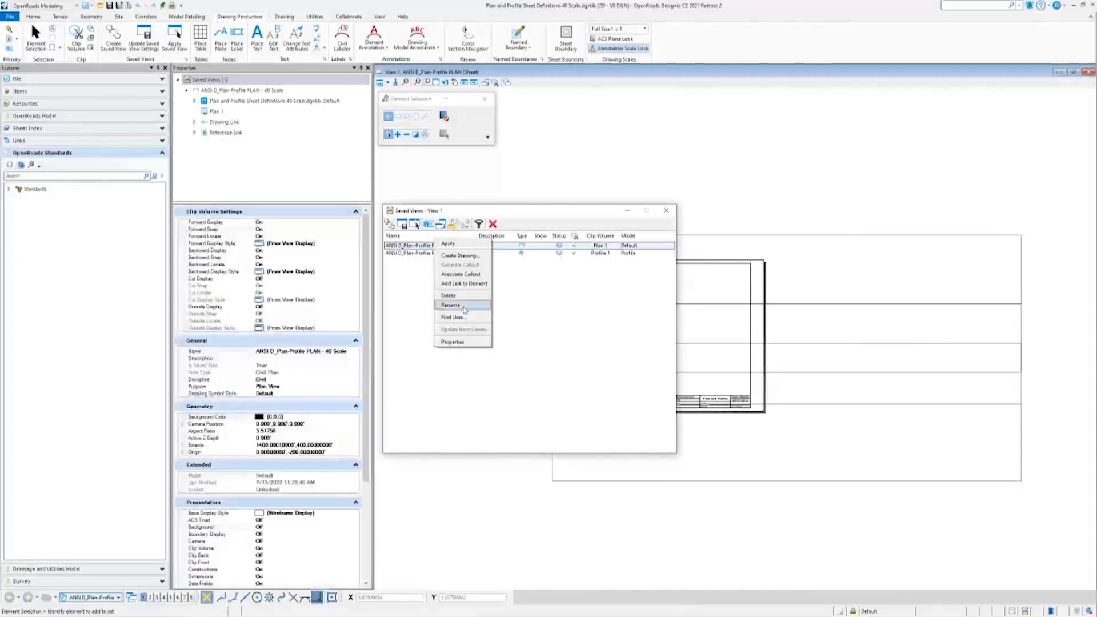
left_click(436, 315)
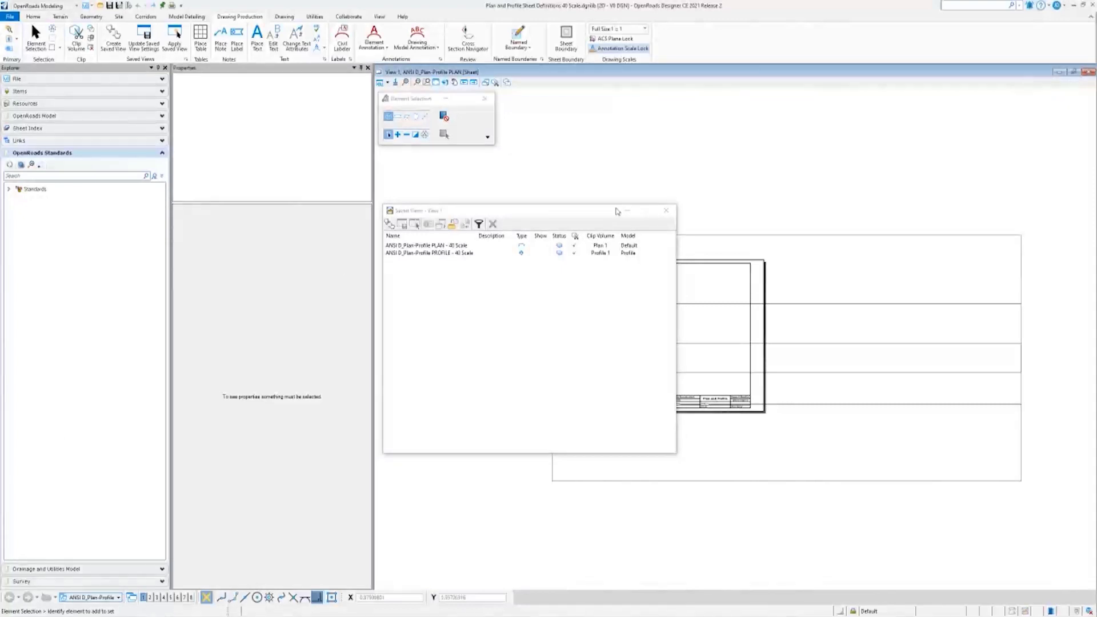
left_click(666, 211)
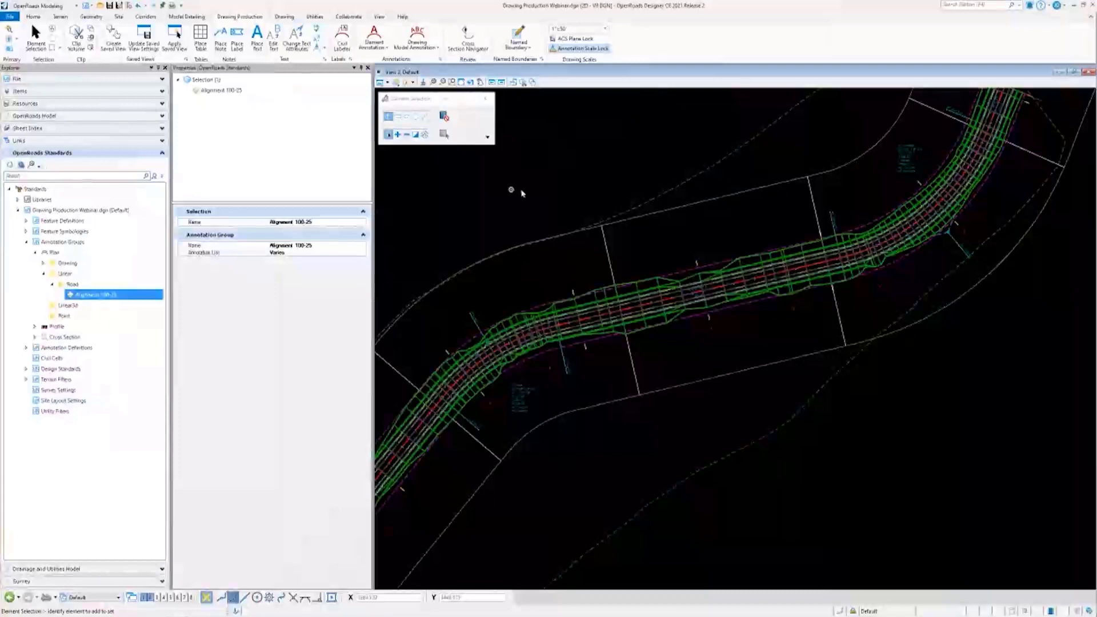
Split the window into 2 Views Plan/3D, clear the alignment selection, and zoom out on the corridor.
scroll(575, 273, "down", 1)
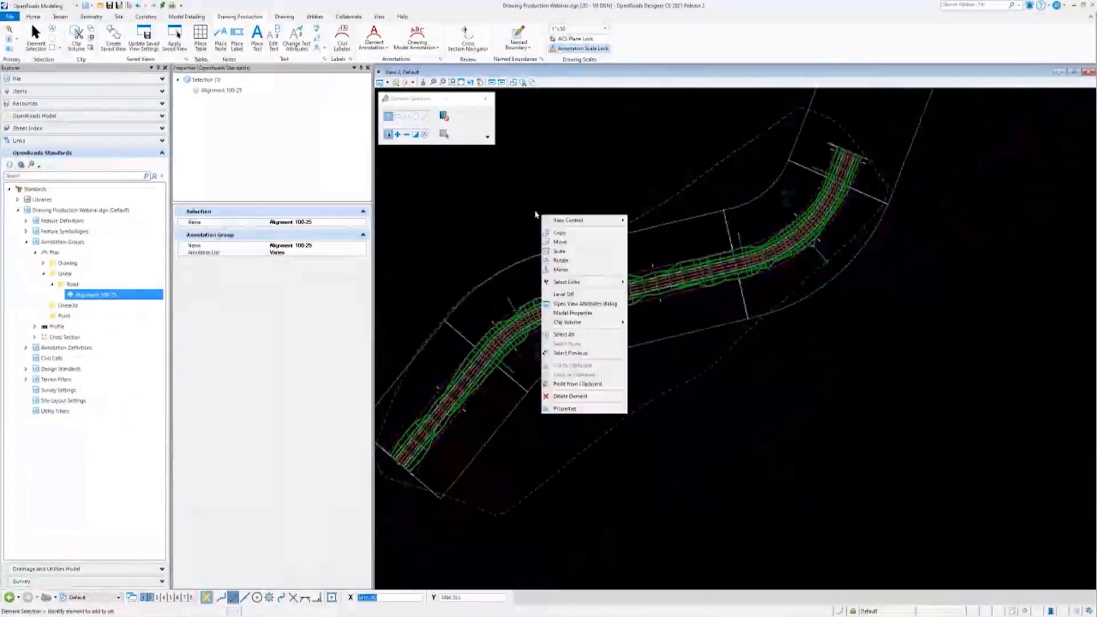
mouse_move(582, 220)
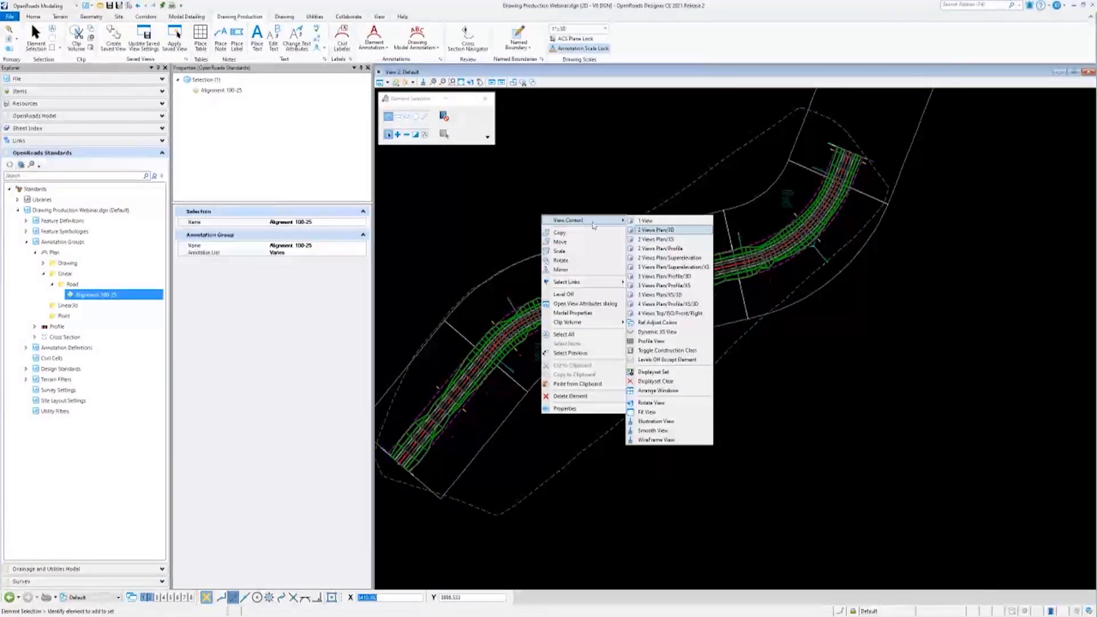
left_click(650, 230)
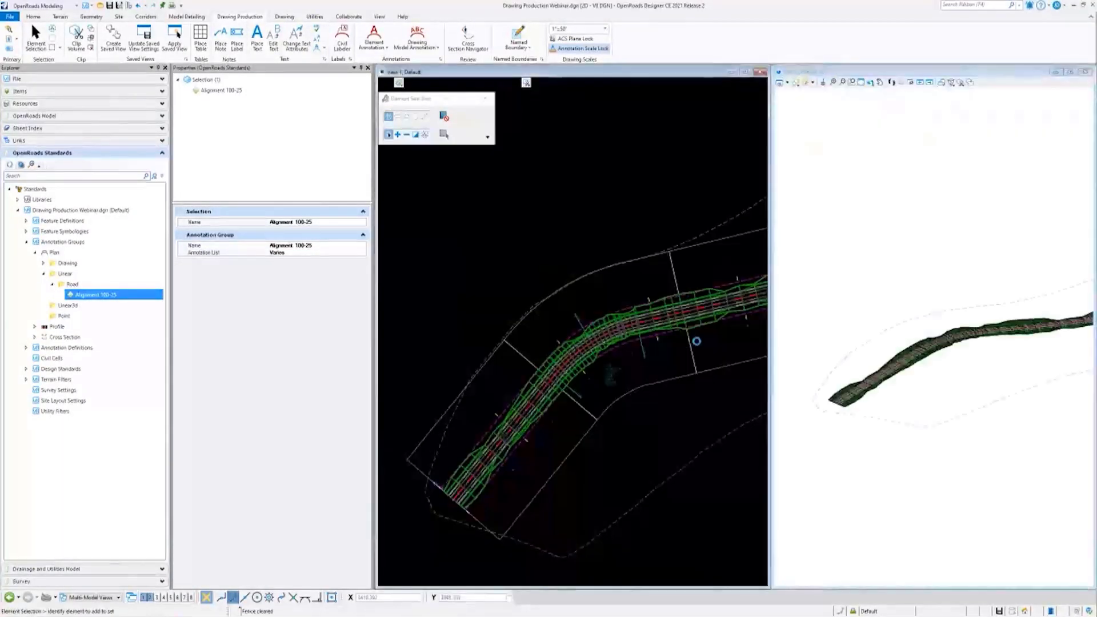
left_click(621, 358)
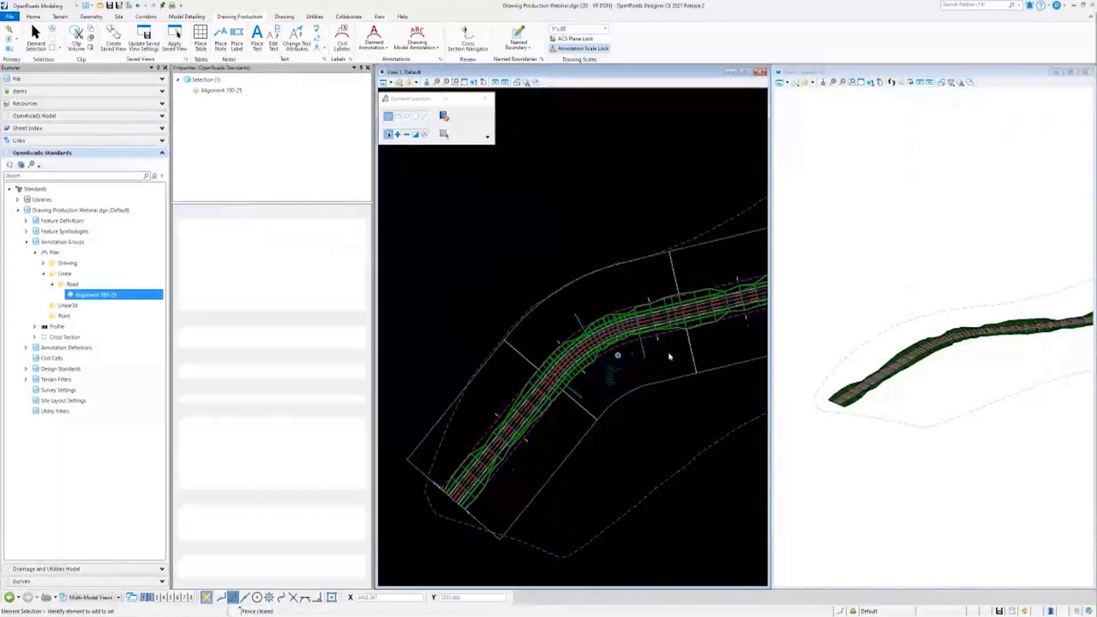
scroll(628, 342, "down", 5)
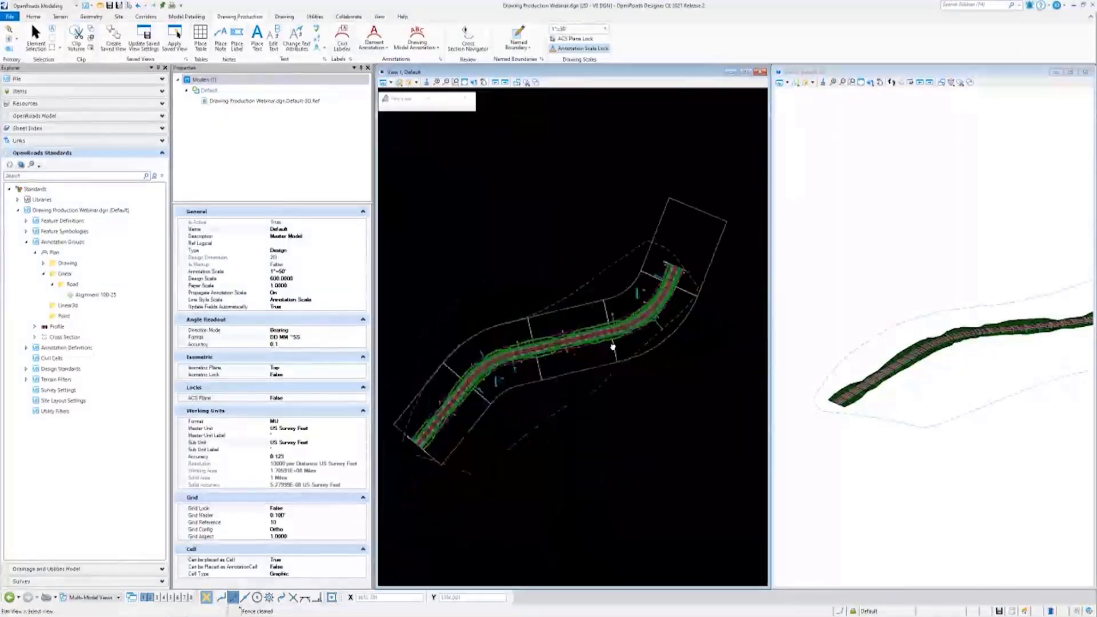
scroll(931, 341, "up", 1)
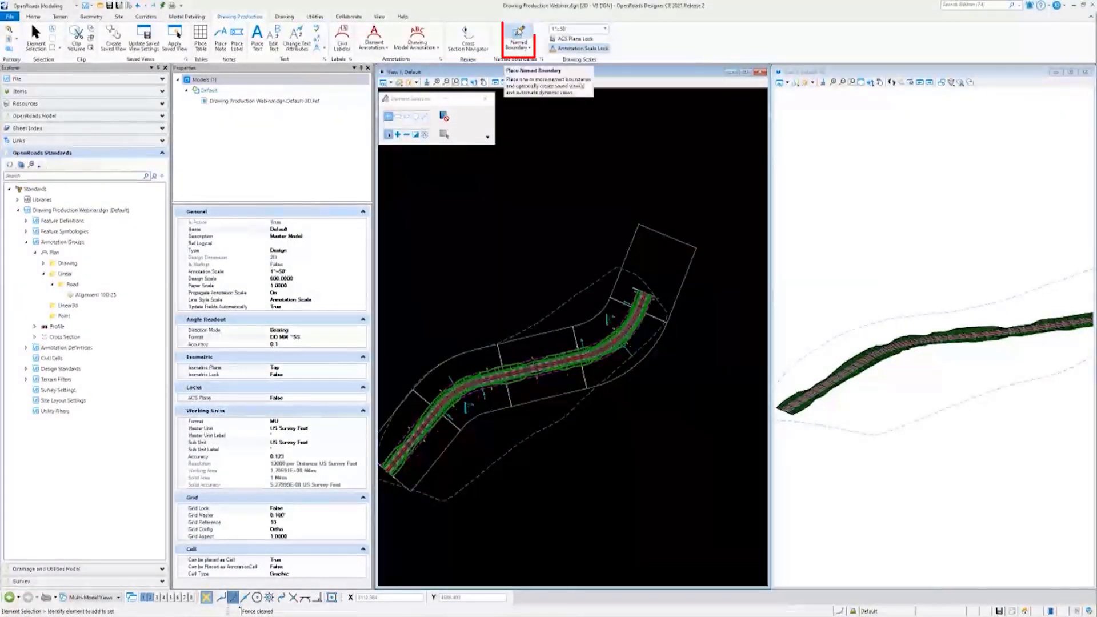
Start a civil profile Named Boundary and review the Drawing Seed list, keeping ANSI D_Plan-Profile PROFILE.
left_click(519, 35)
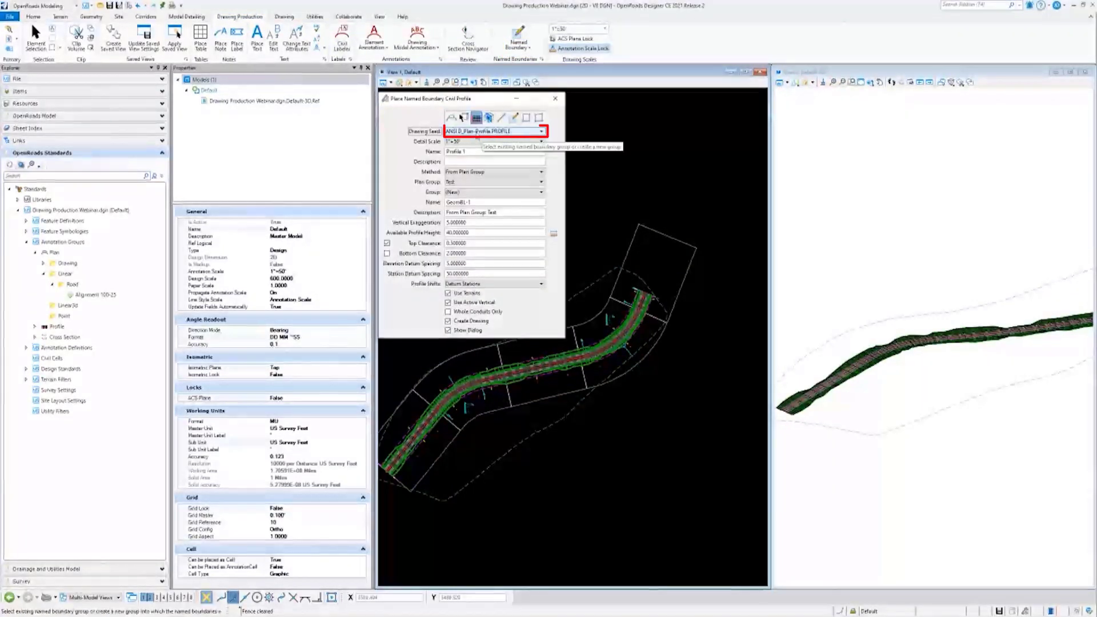
left_click(517, 132)
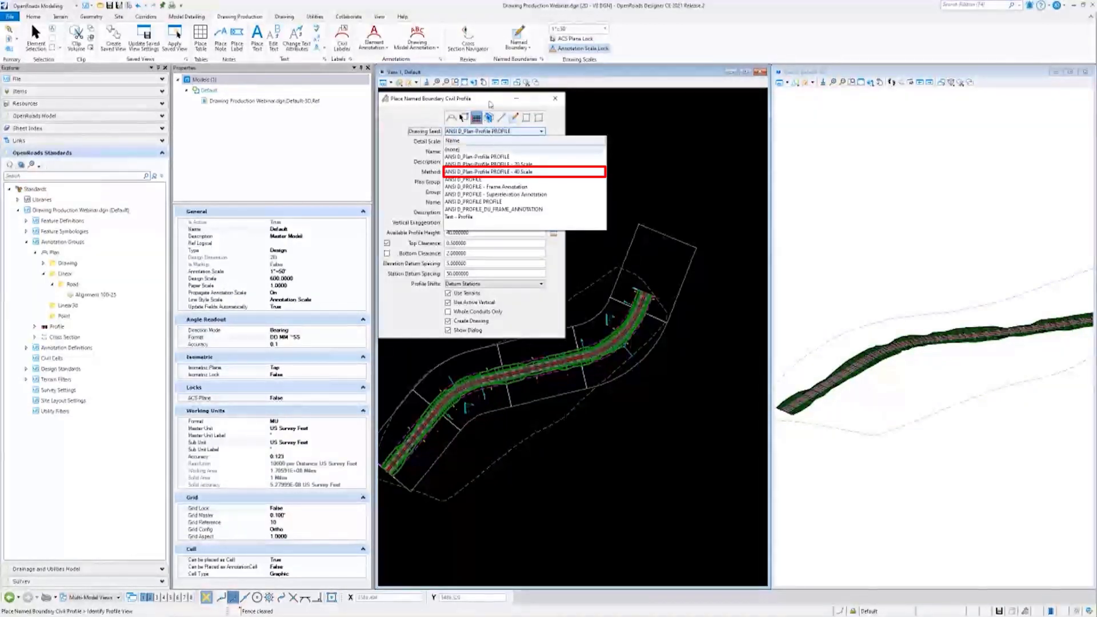
left_click(477, 156)
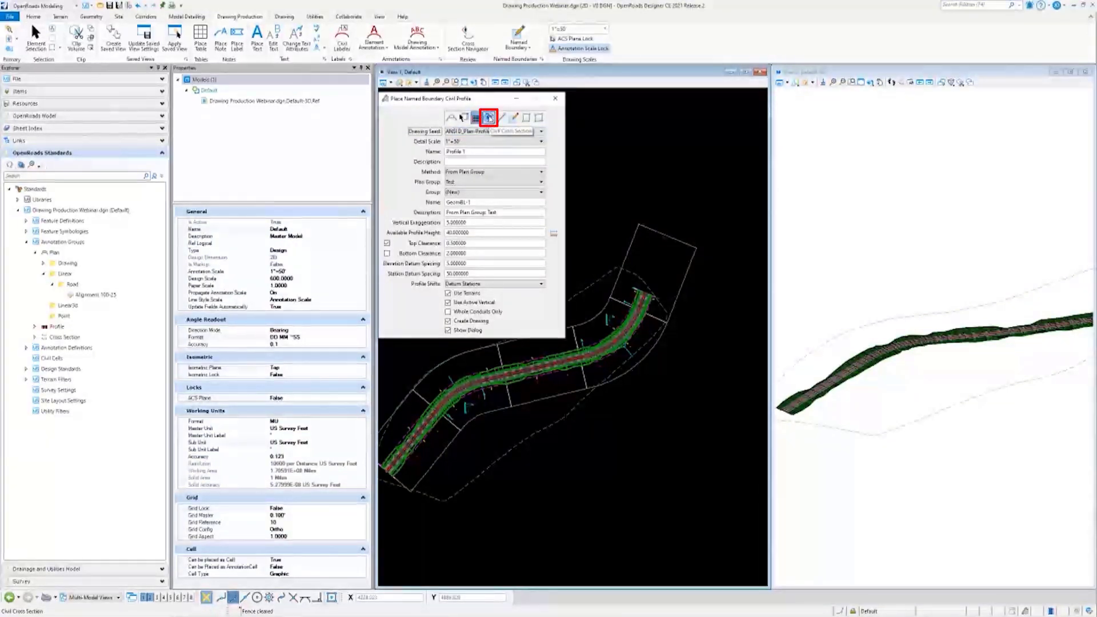
Switch to a cross-section named boundary using the ANSI D_XS seed, named 'Example'.
left_click(489, 117)
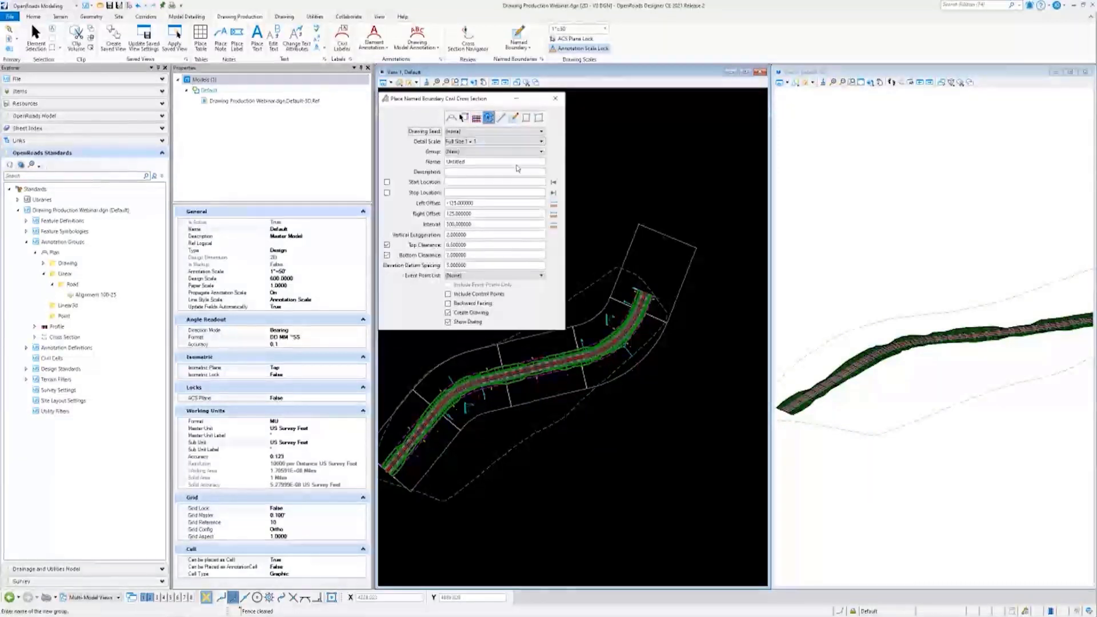
left_click(541, 132)
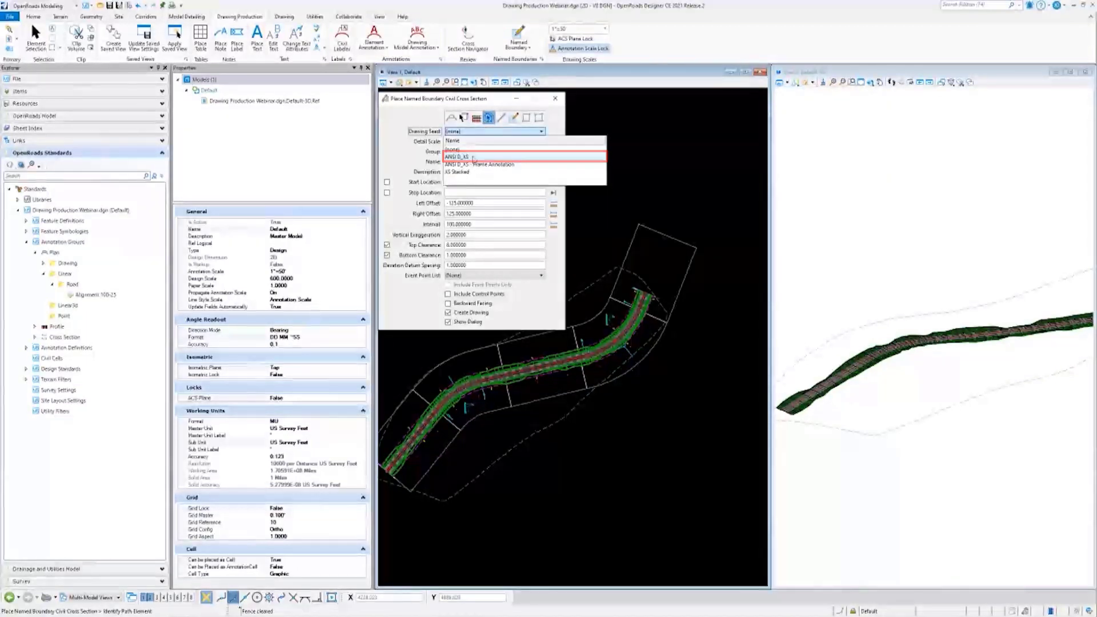
left_click(476, 157)
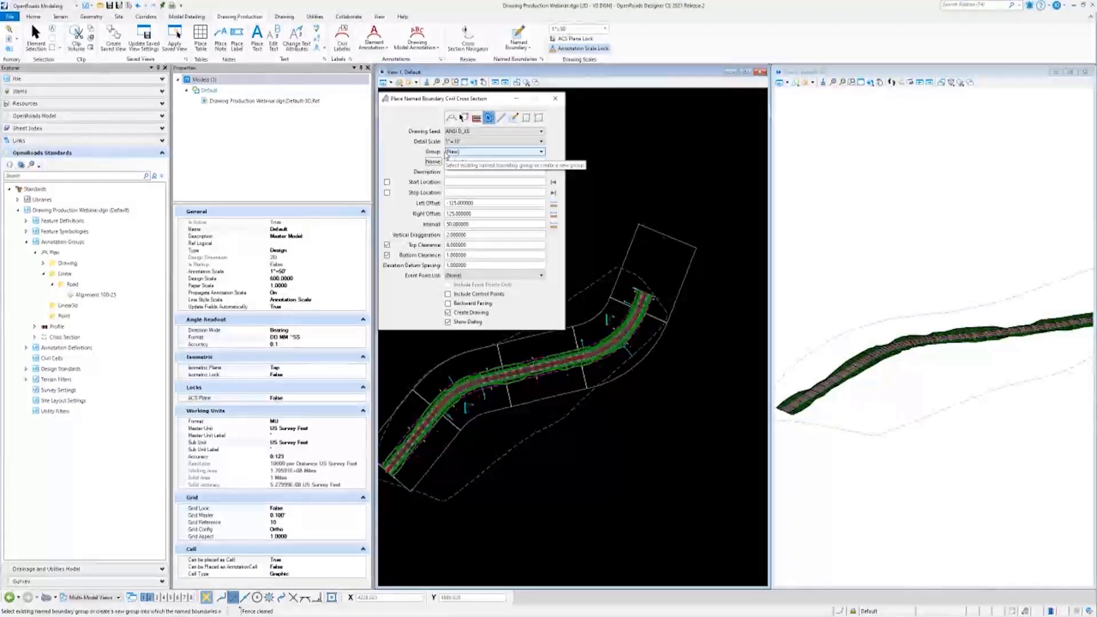
left_click(457, 162)
type("Example")
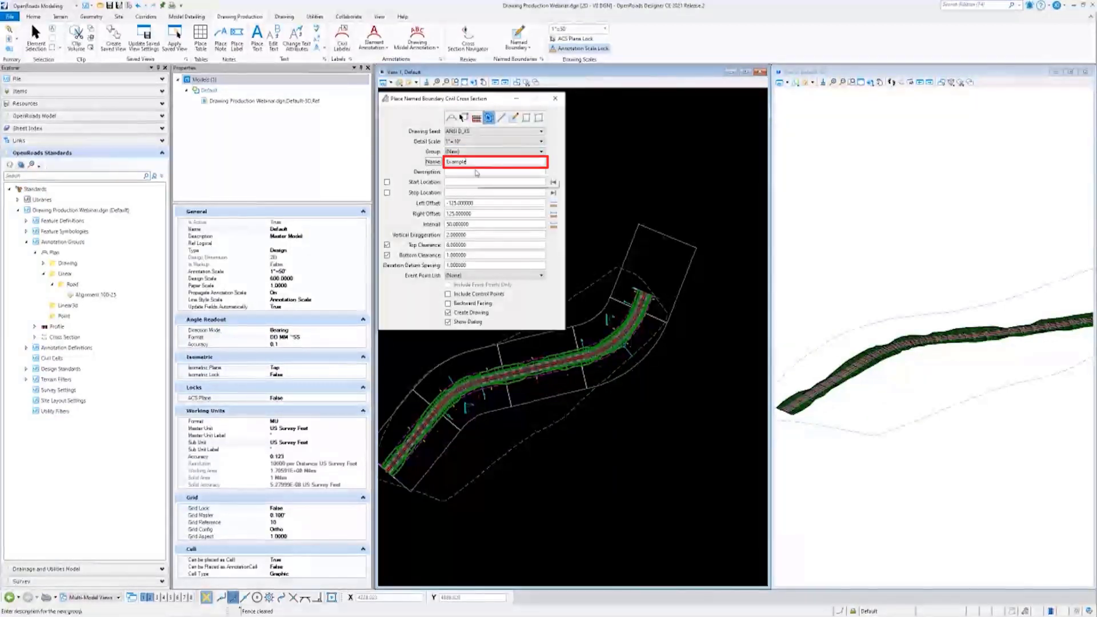
Identify the alignment for the cross sections and lock the start location at station 0+00.00.
left_click(486, 182)
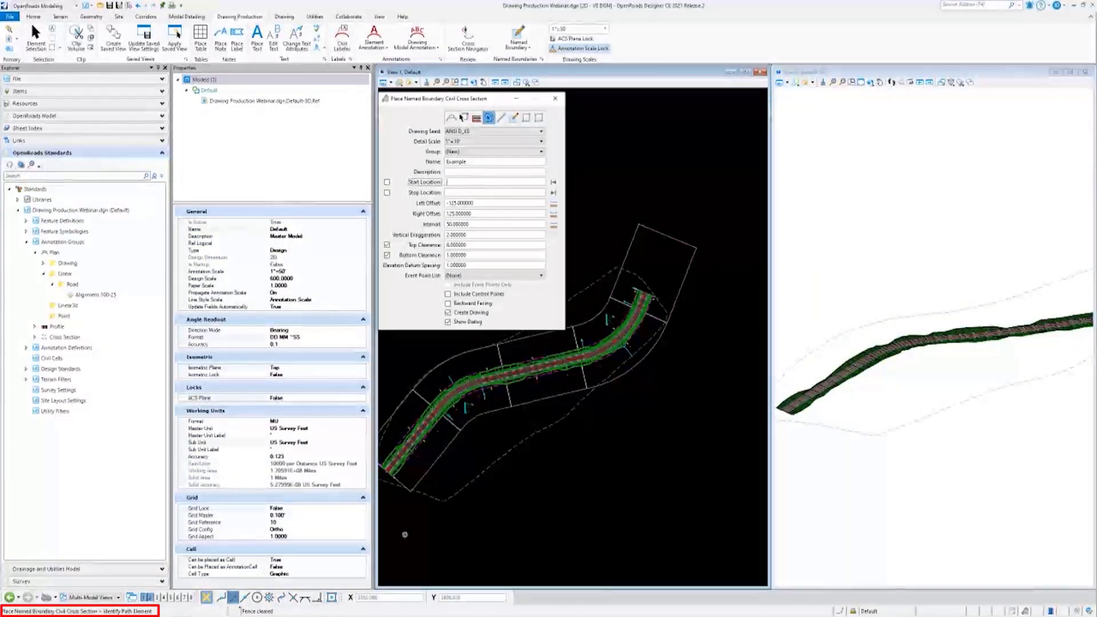
mouse_move(492, 422)
middle_mouse_down()
mouse_move(494, 456)
mouse_move(519, 443)
mouse_move(494, 402)
middle_mouse_up()
scroll(495, 403, "up", 5)
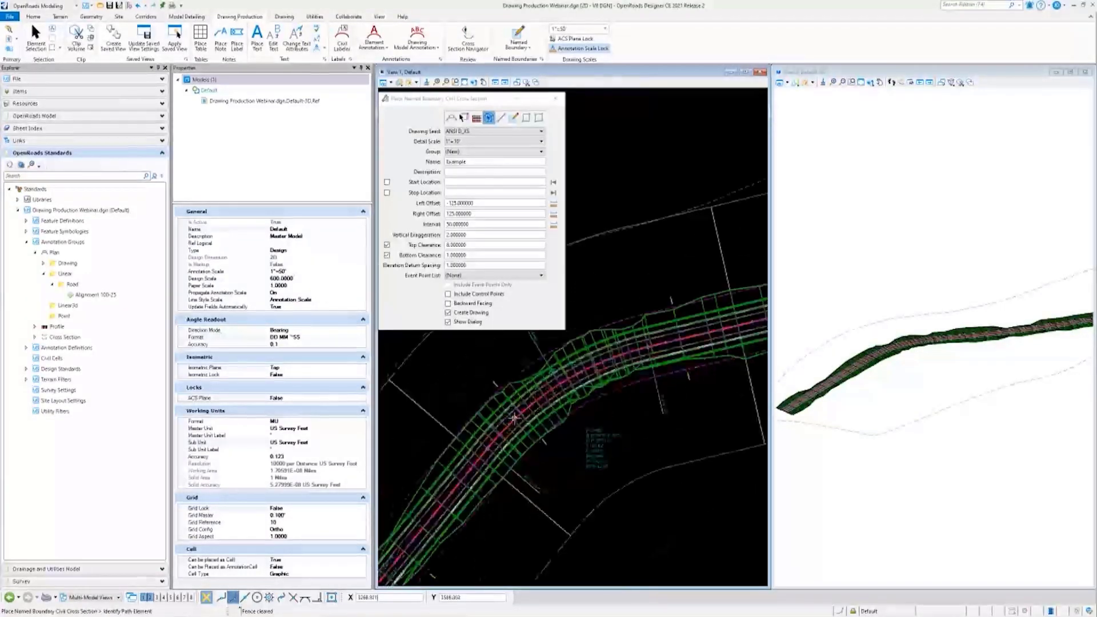
left_click(517, 419)
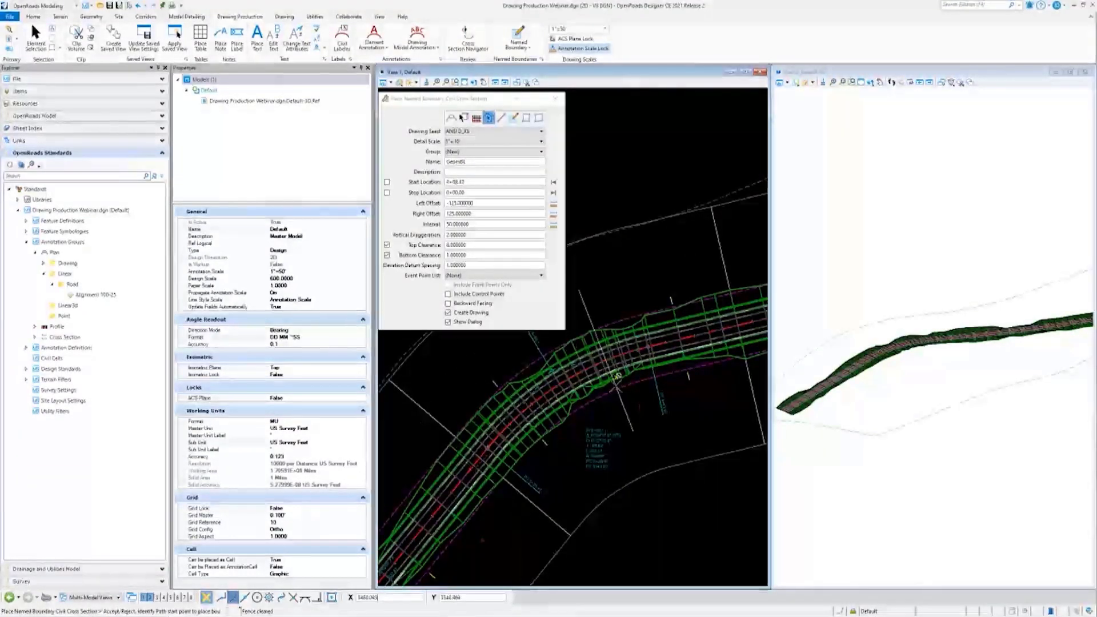
scroll(575, 252, "down", 2)
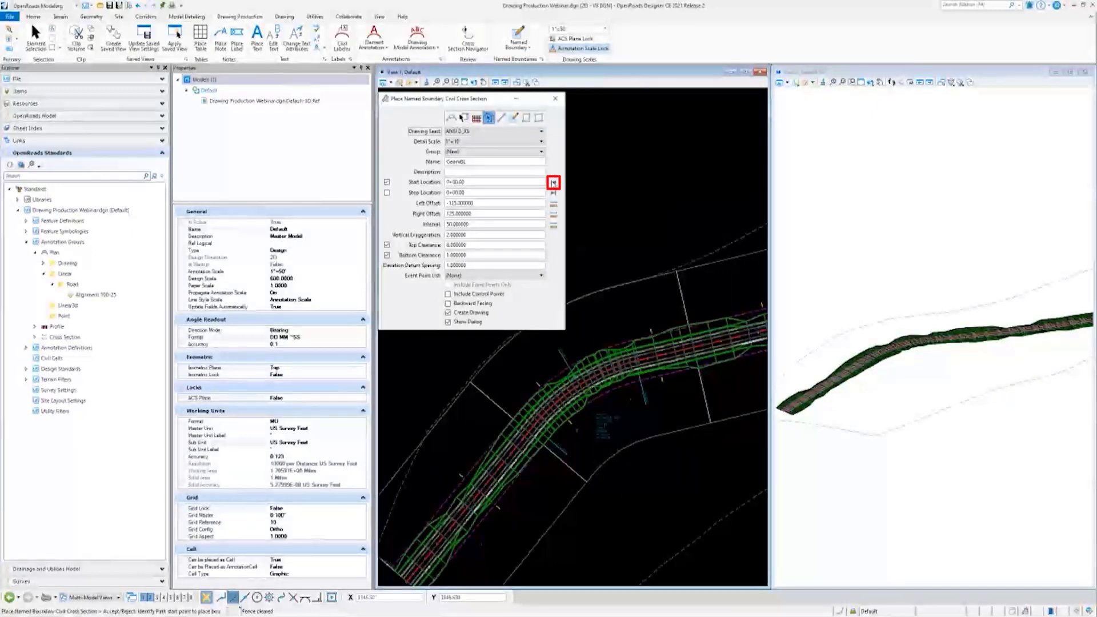
left_click(553, 182)
left_click(553, 192)
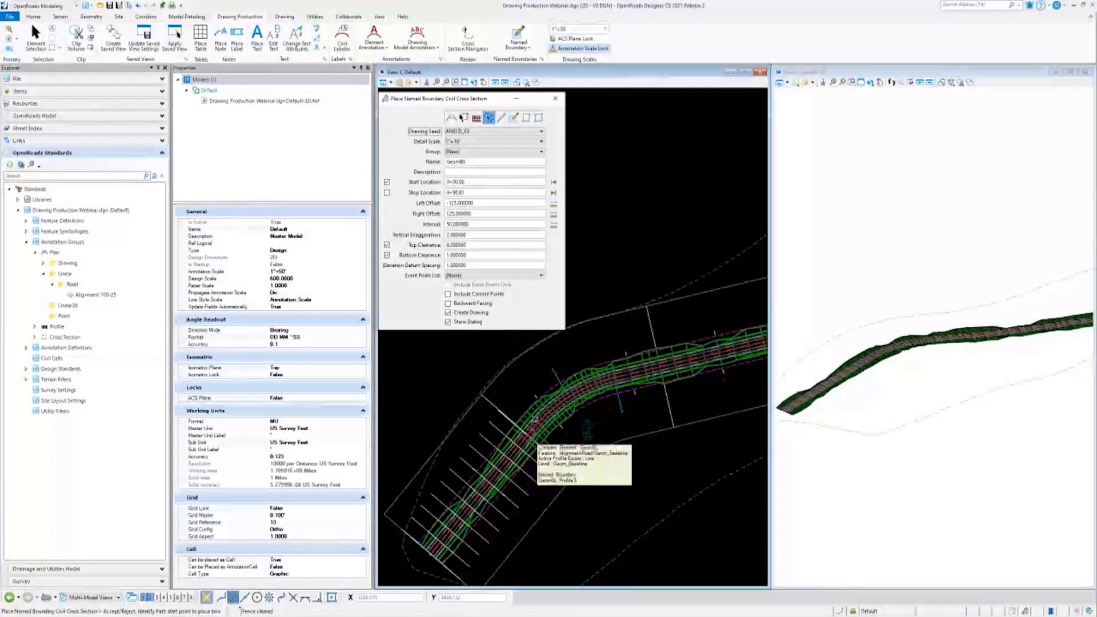
Set the section interval to 100 and lock the stop location at 5+00.00.
left_click(457, 224)
type("100")
key("Tab")
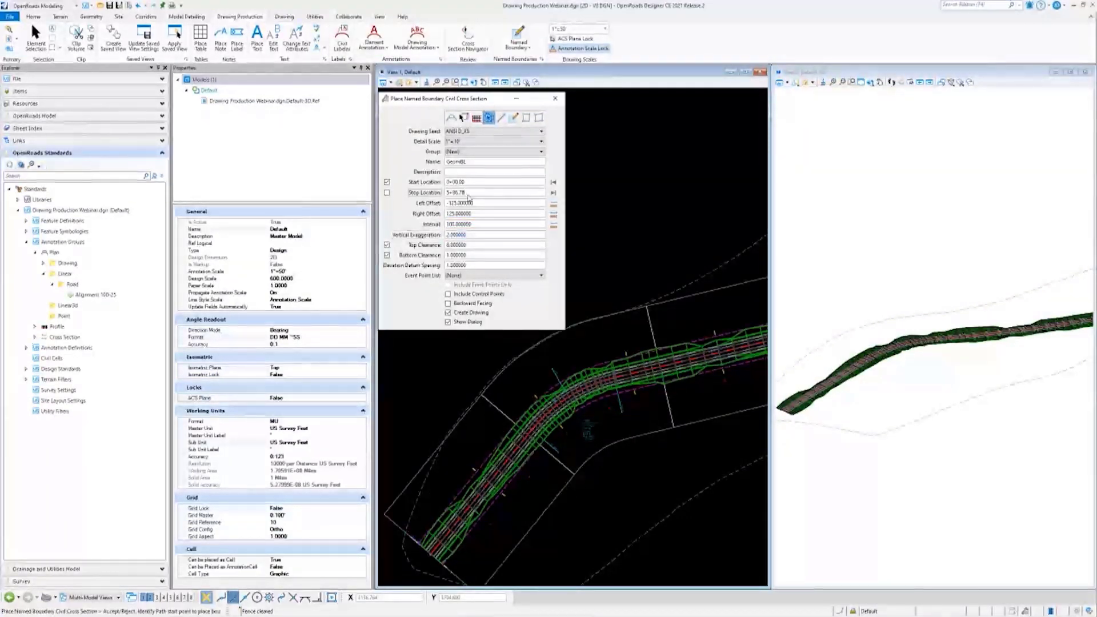
left_click(456, 193)
type("5+")
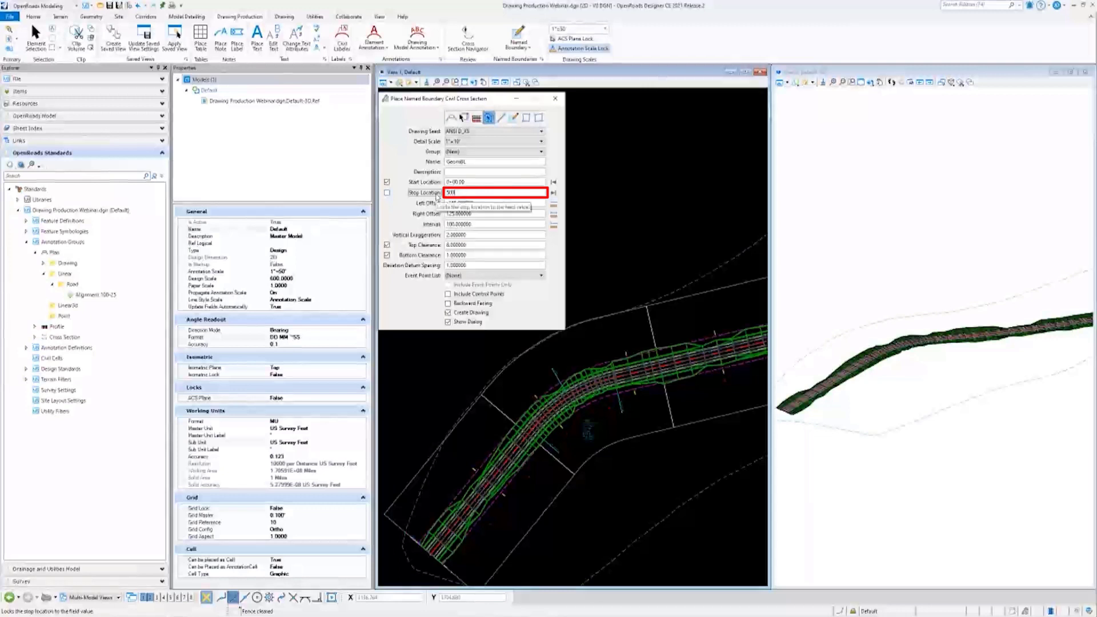
type("00")
key("Tab")
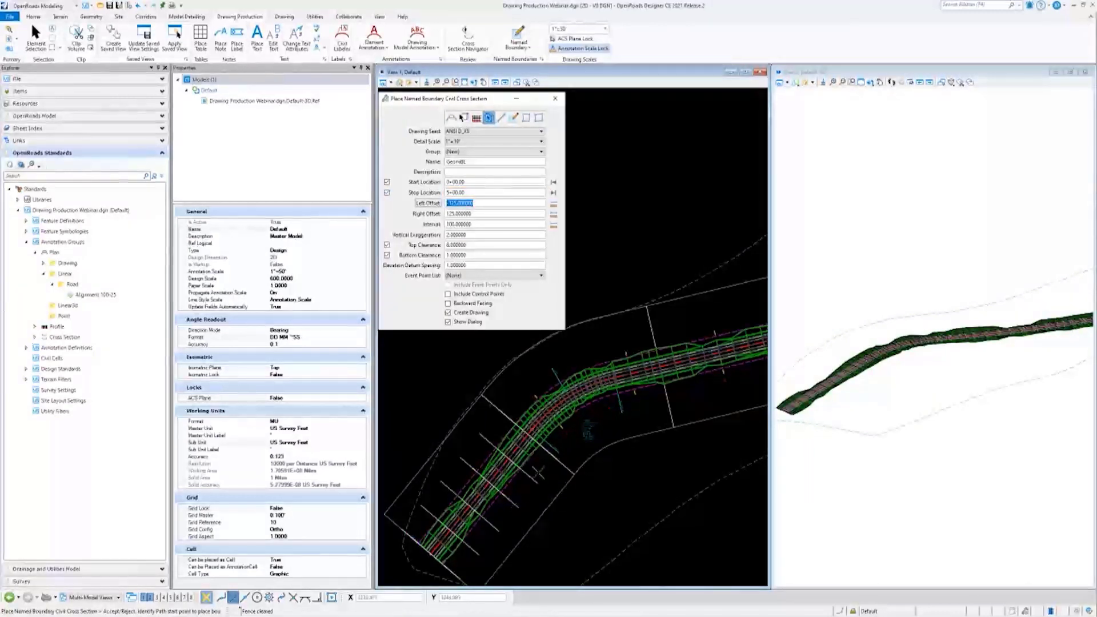
scroll(538, 470, "down", 1)
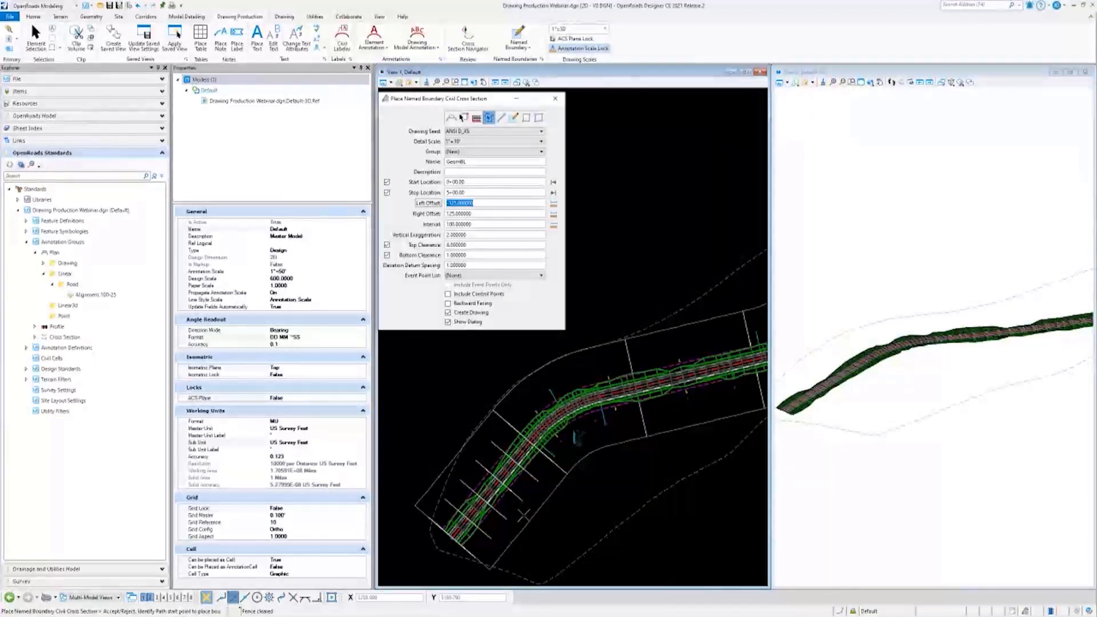
Pick the path start on the alignment and accept placement of the six cross-section boundaries.
left_click(522, 515)
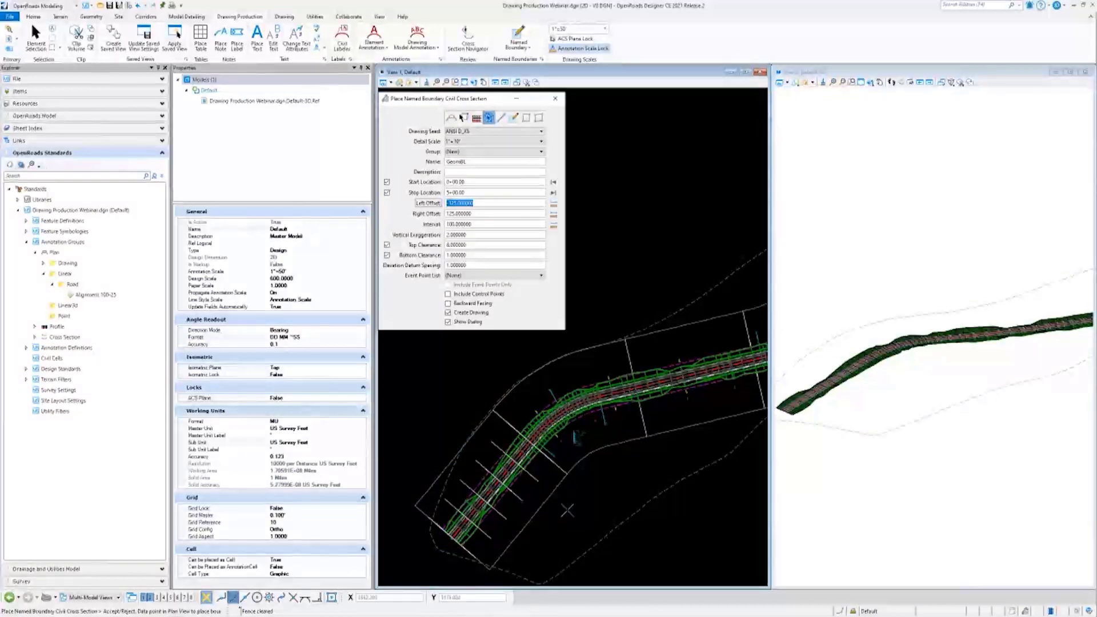
left_click(580, 440)
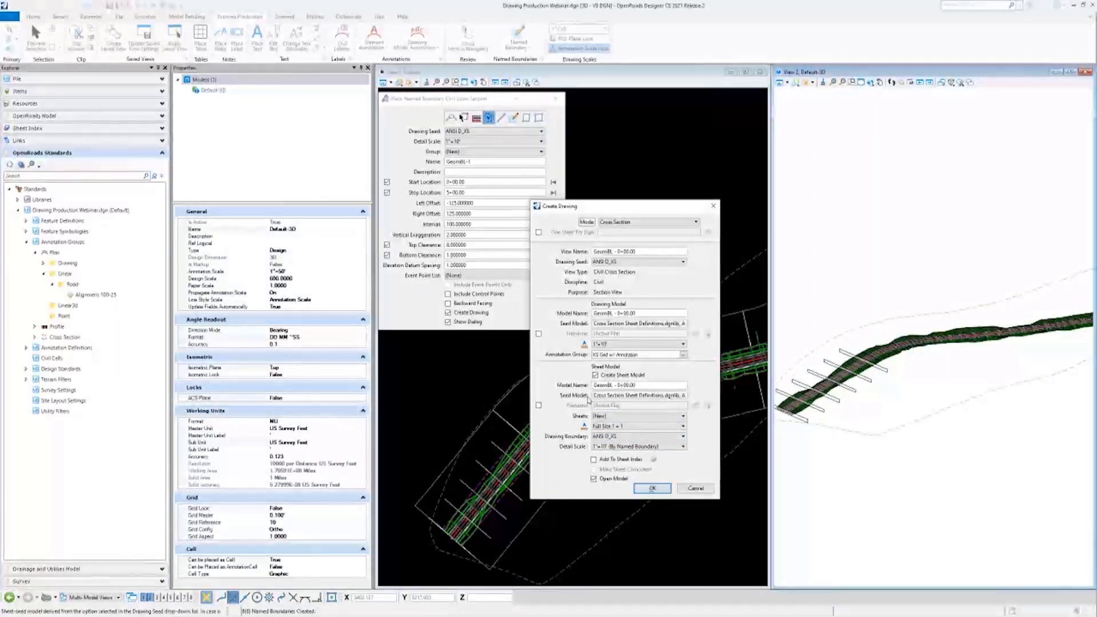
Confirm Create Drawing to generate the GeomBL - 3+00.00 sheet with three stacked sections.
left_click(652, 489)
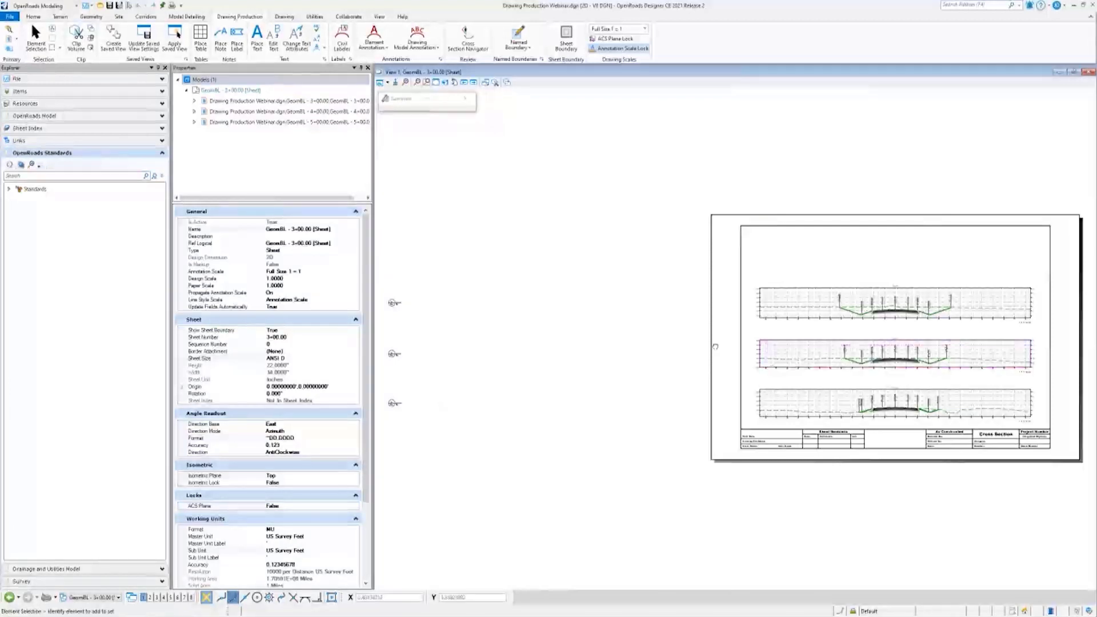
Try the ANSI D_XS, ANSI D_XS - Frame Annotation and XS Stacked drawing seeds.
middle_click_drag(715, 346, 511, 340)
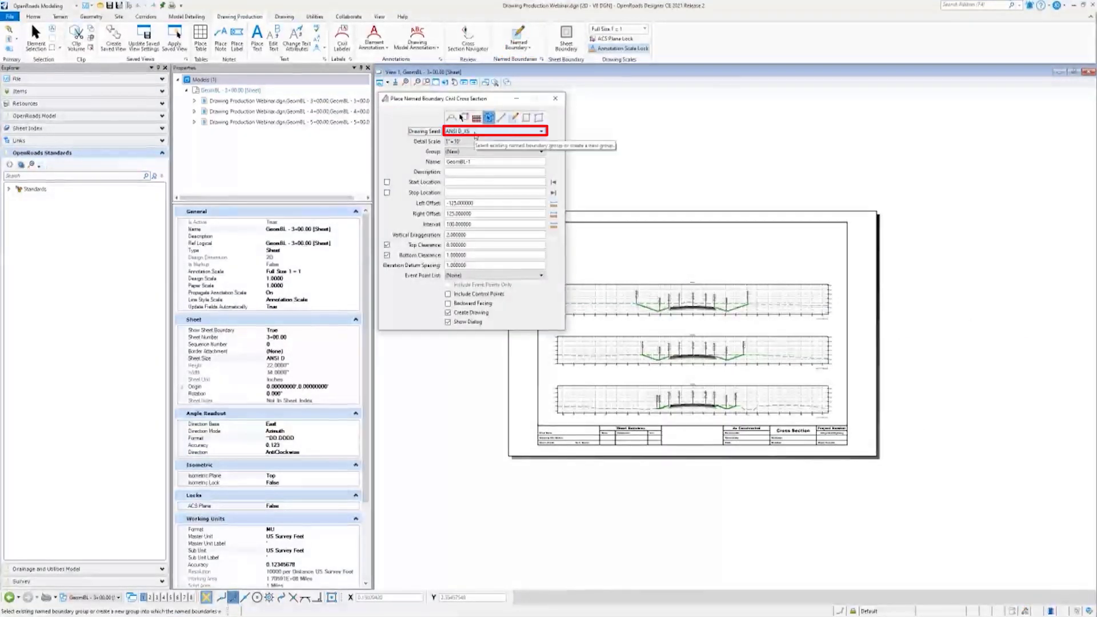
left_click(475, 132)
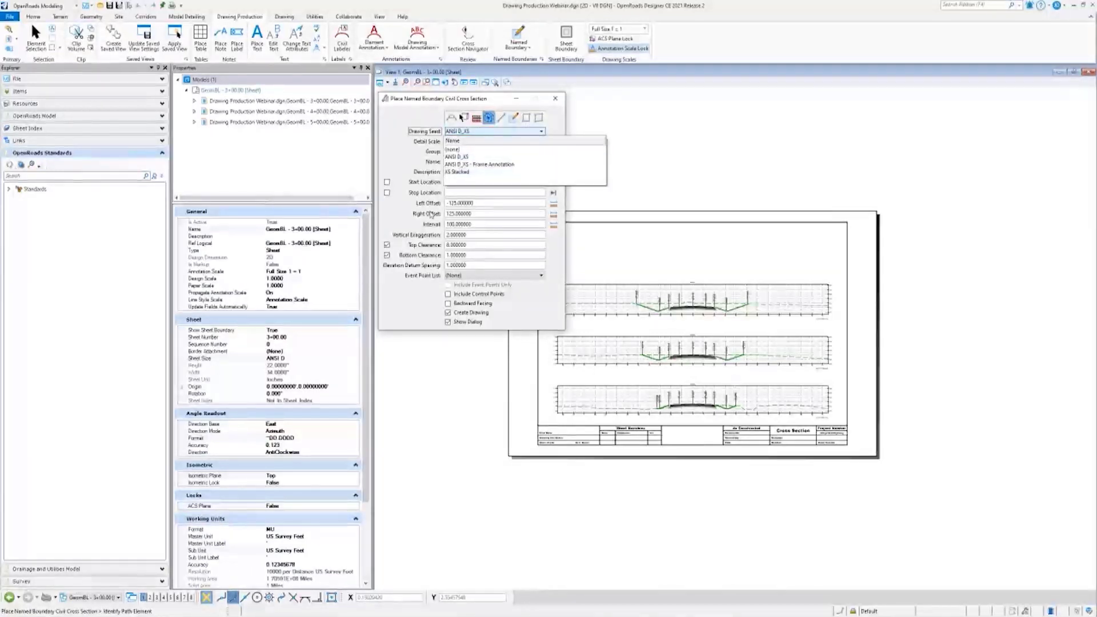
left_click(459, 156)
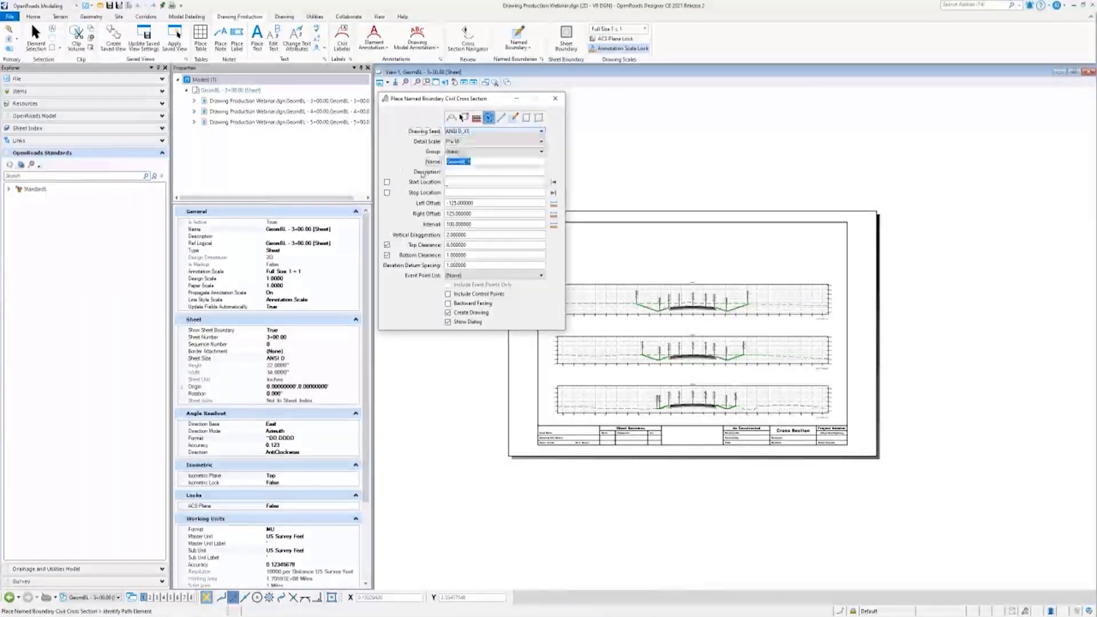
left_click(494, 132)
left_click(494, 164)
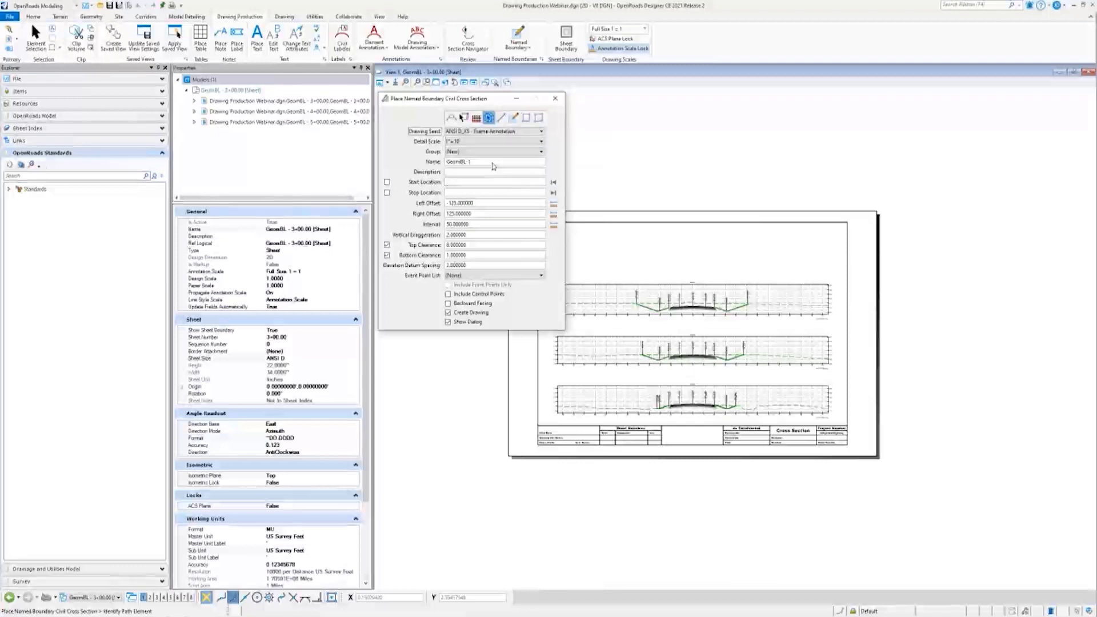
left_click(486, 131)
left_click(470, 177)
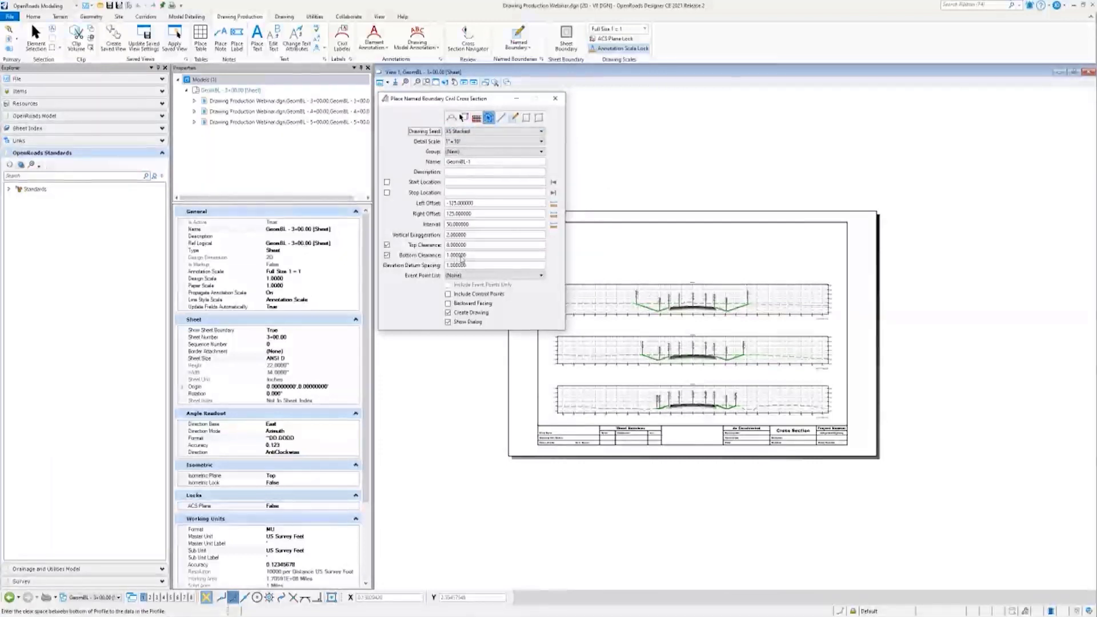
Switch the Drawing Seed back to ANSI D_XS and keep it selected.
left_click(465, 131)
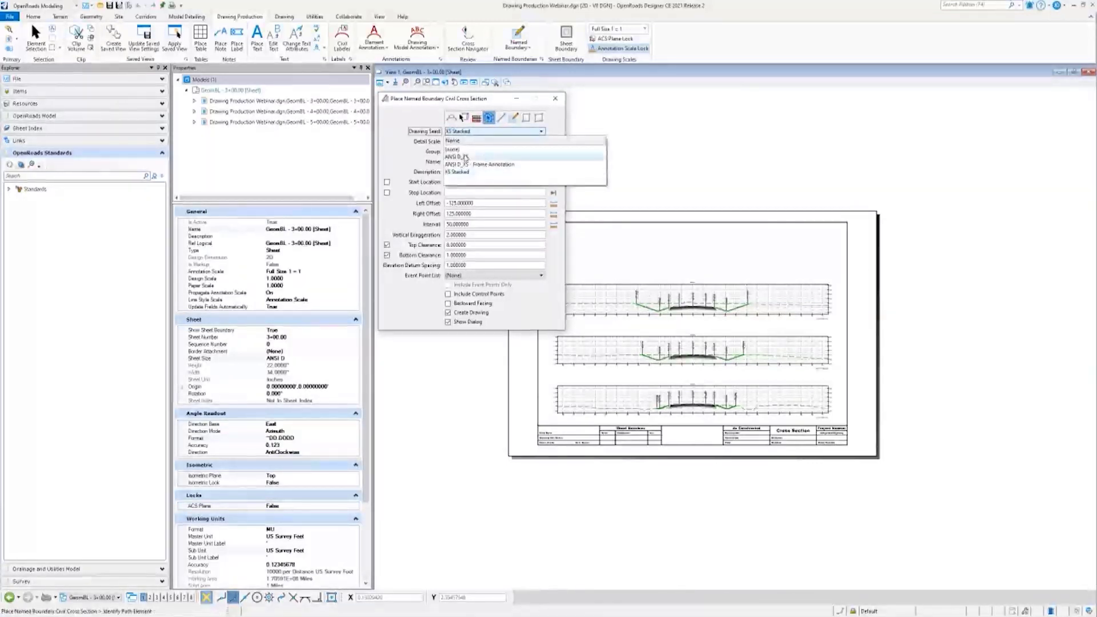
left_click(465, 157)
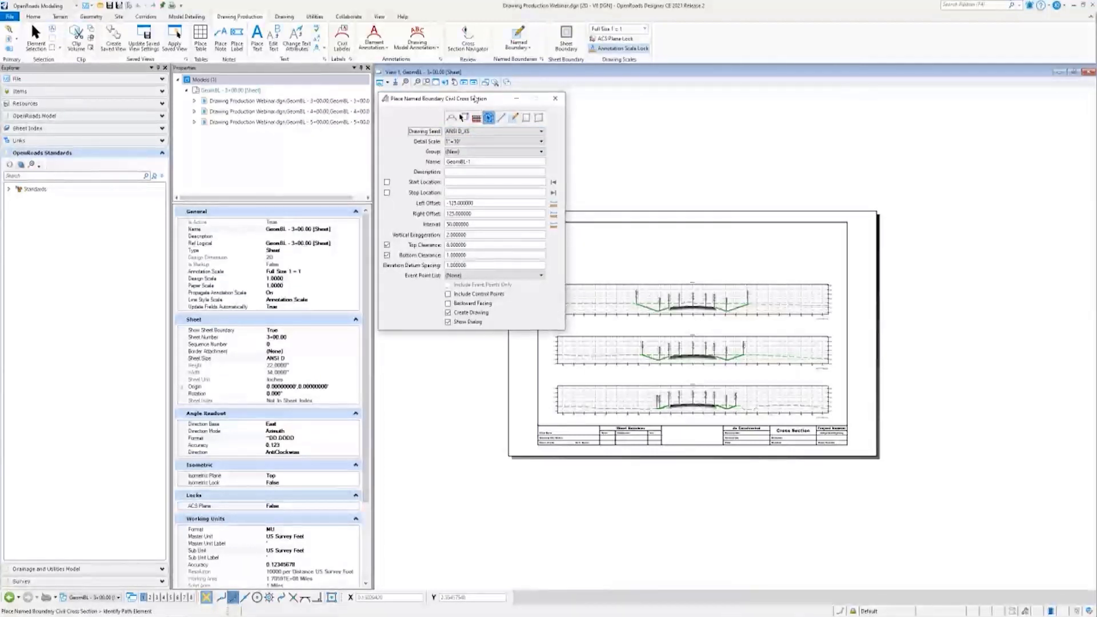
mouse_move(475, 99)
left_mouse_down()
mouse_move(494, 103)
mouse_move(479, 104)
left_mouse_up()
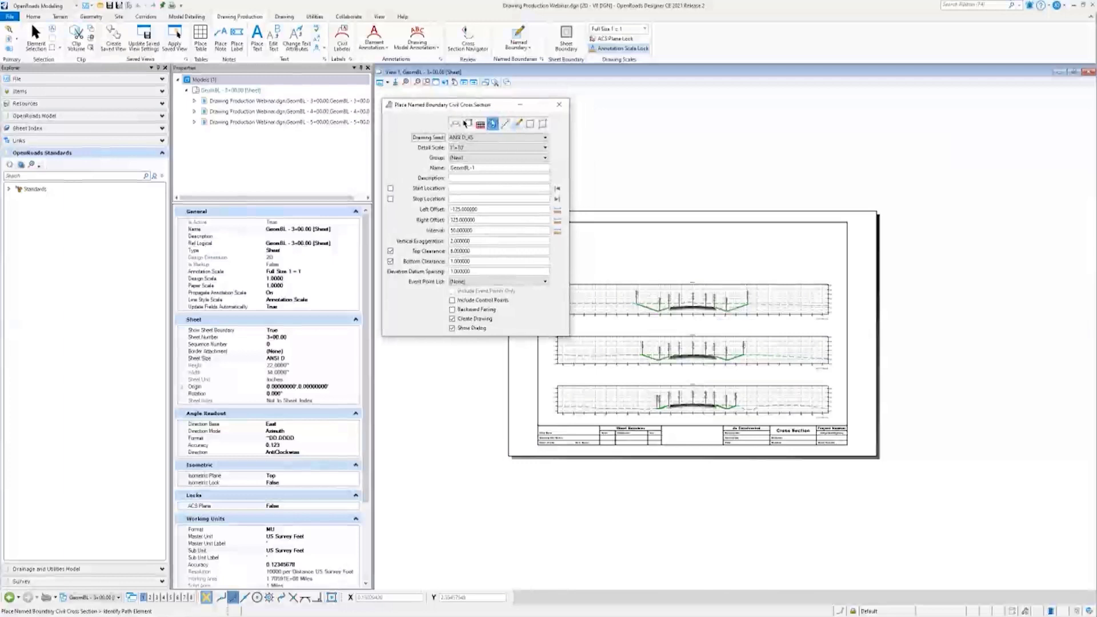
left_click(468, 138)
left_click(462, 162)
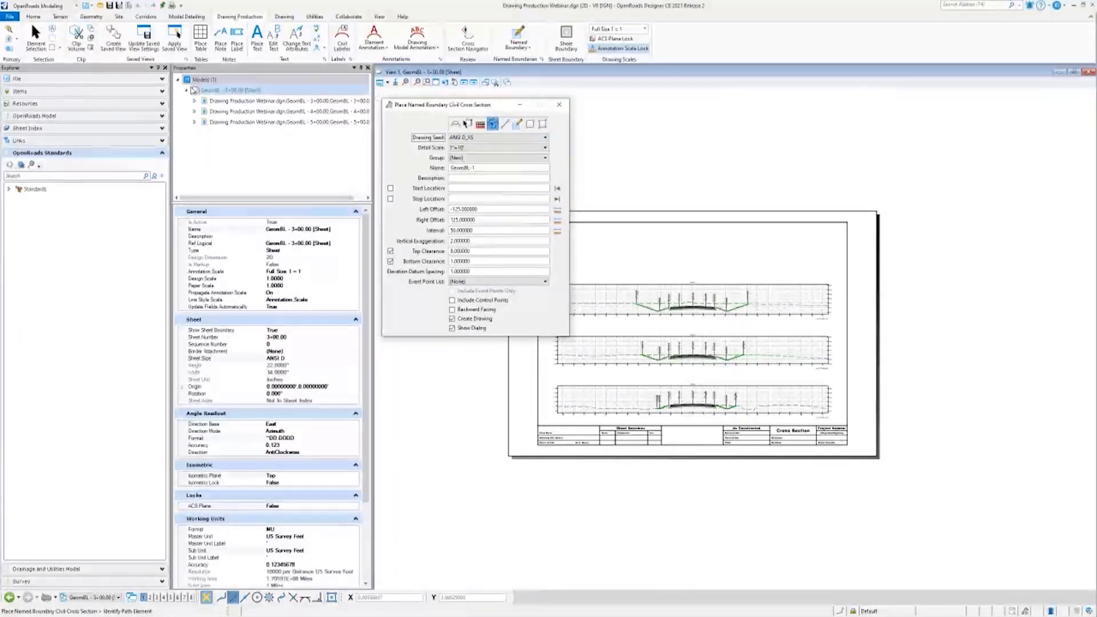
Exit the placement tool, zoom into the three annotated sections, and glance at the models list.
key("Escape")
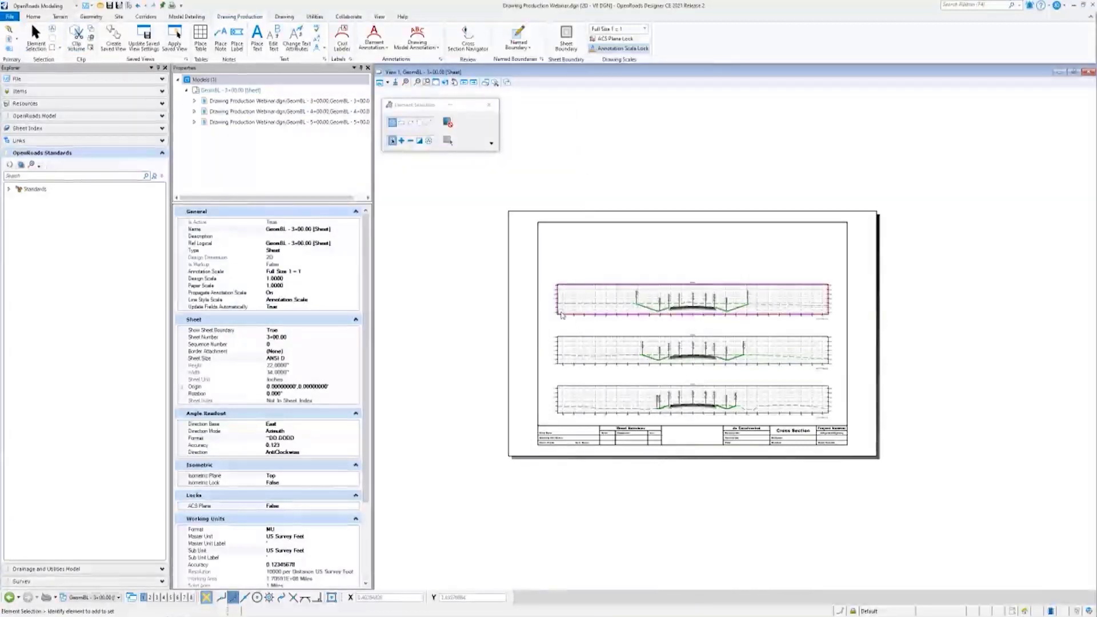
scroll(718, 368, "up", 1)
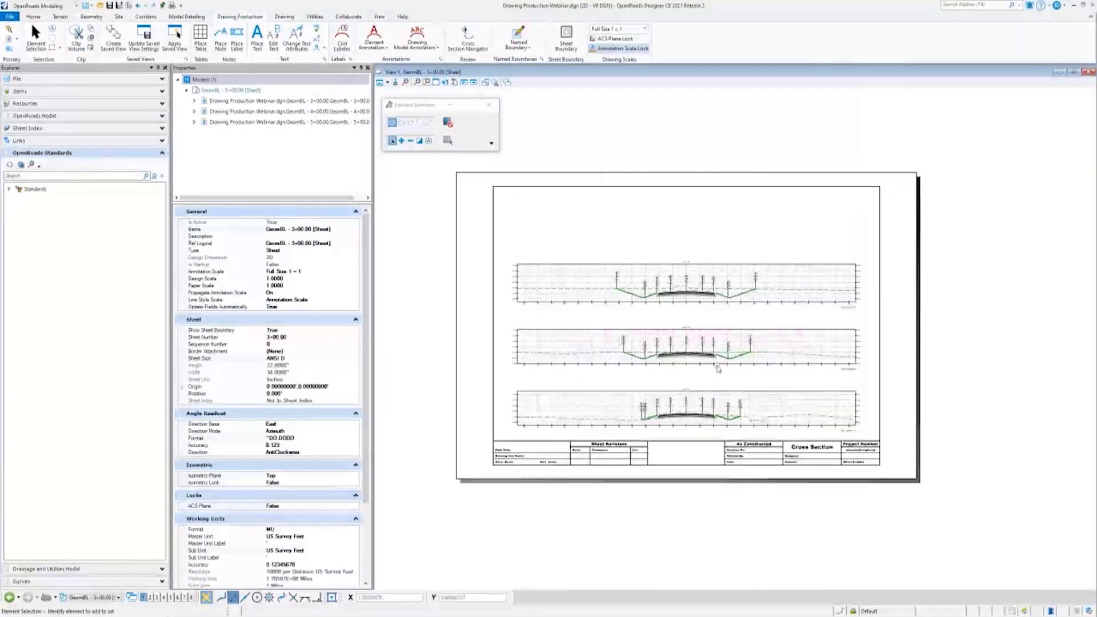
scroll(718, 368, "up", 3)
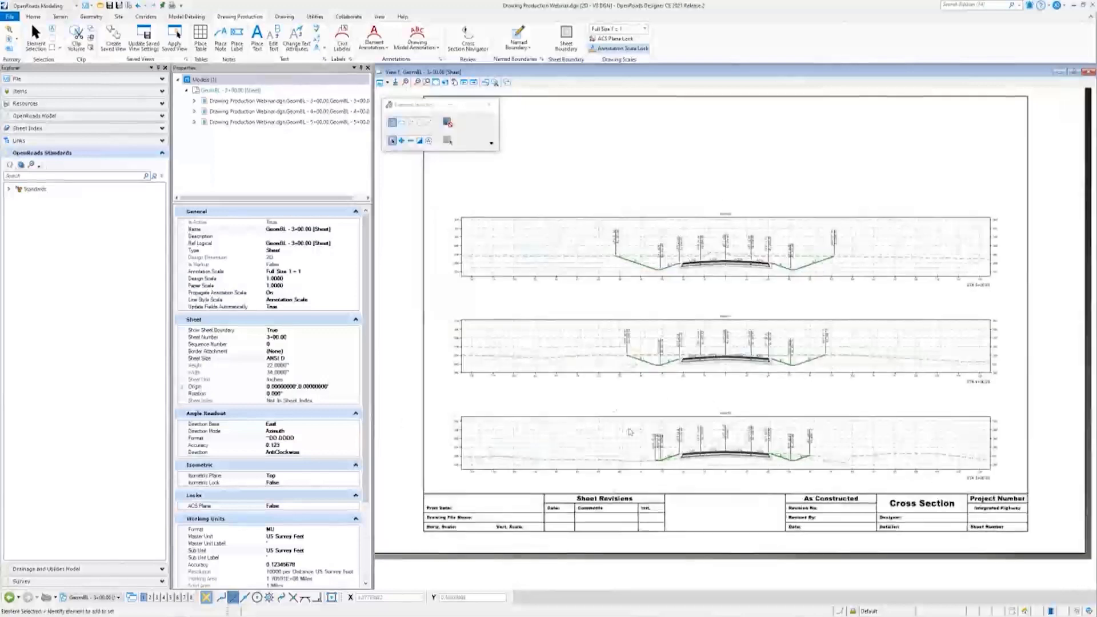
left_click(118, 597)
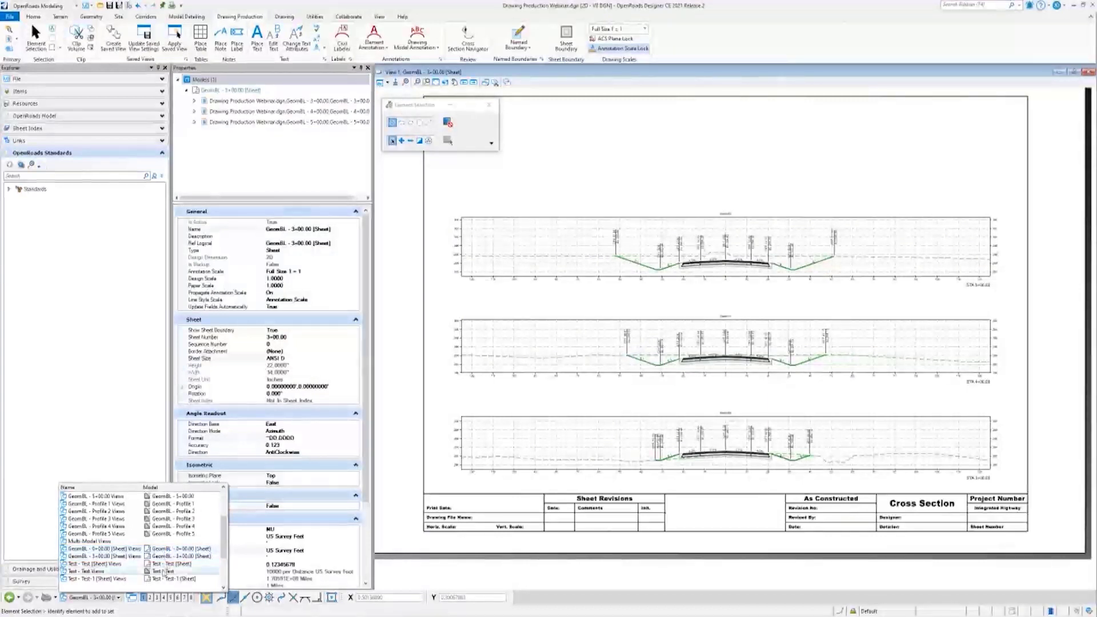
left_click(438, 280)
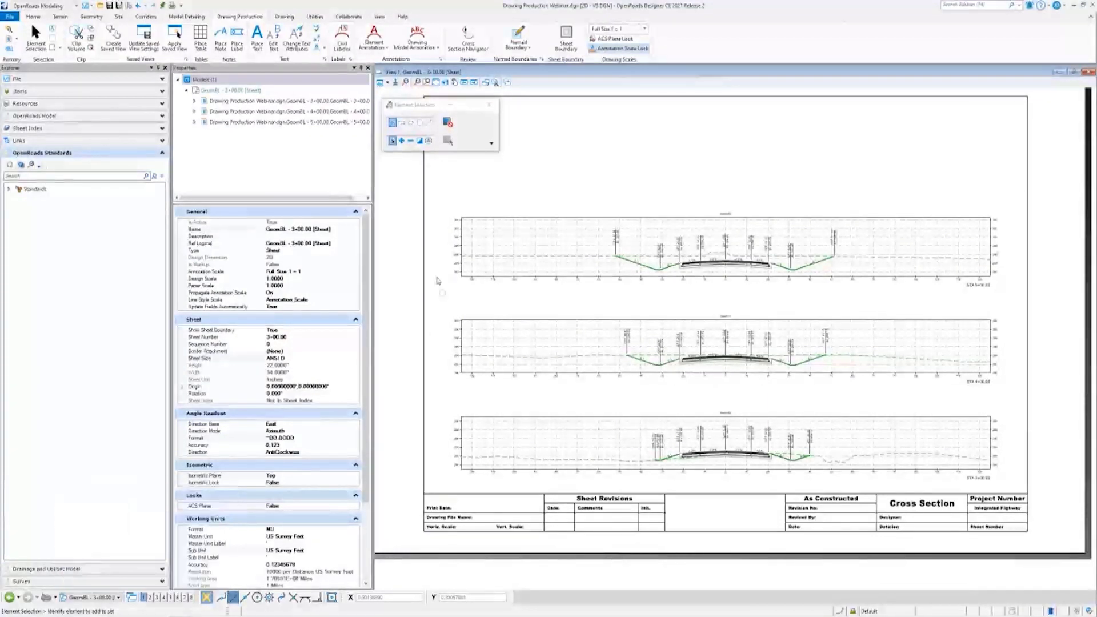
left_click(33, 17)
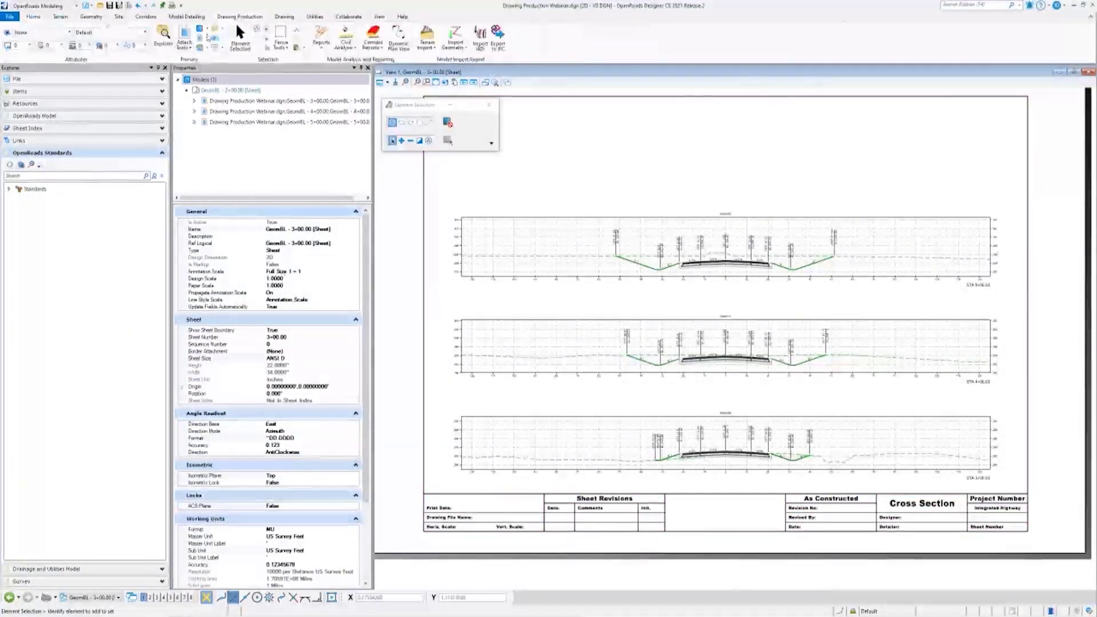
Open the GeomBL - 0+00.00 drawing model from the Models dialog.
left_click(199, 29)
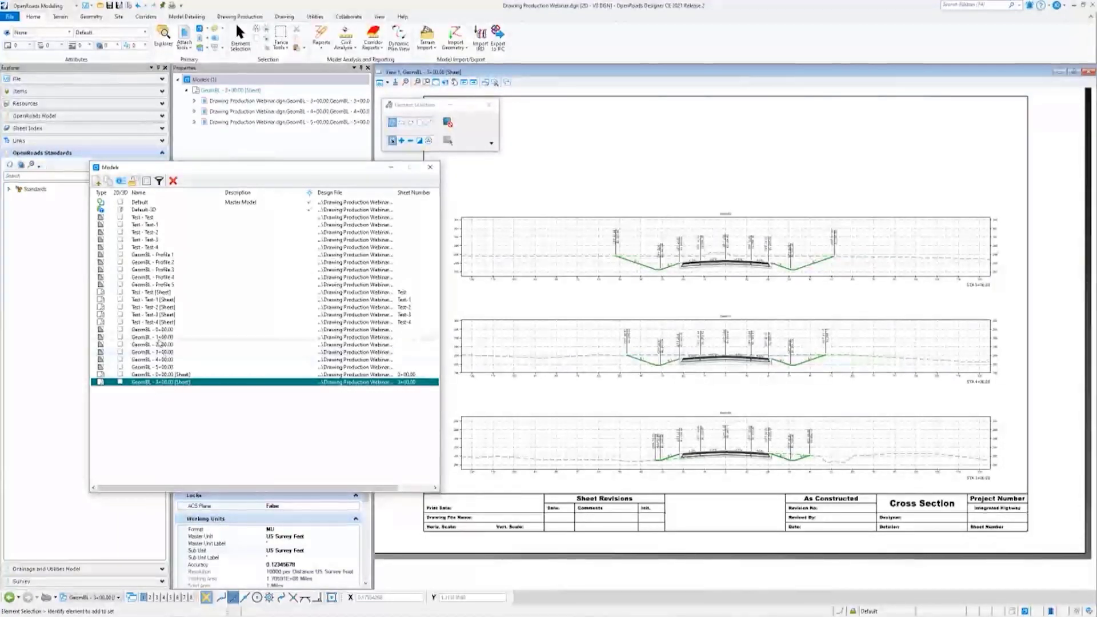
left_click(159, 331)
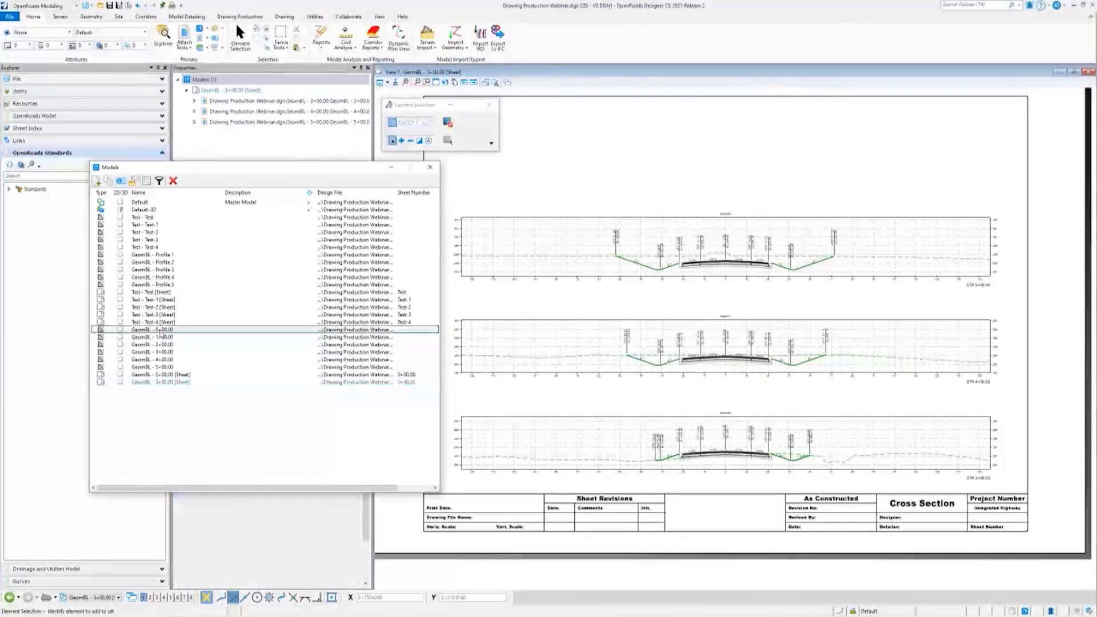
double_click(159, 332)
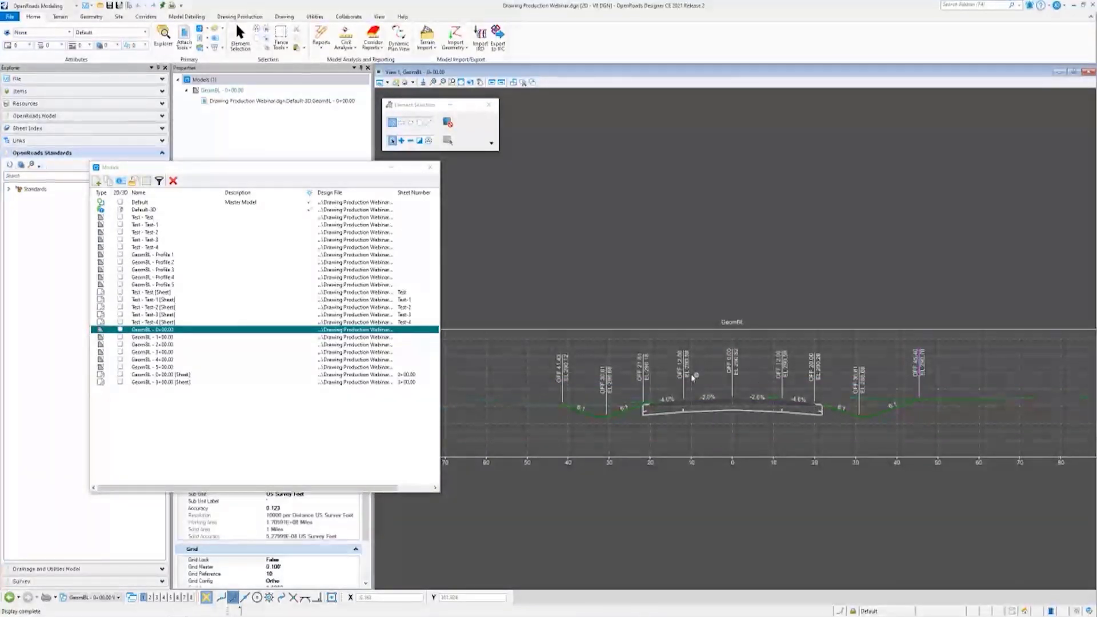
scroll(640, 483, "down", 1)
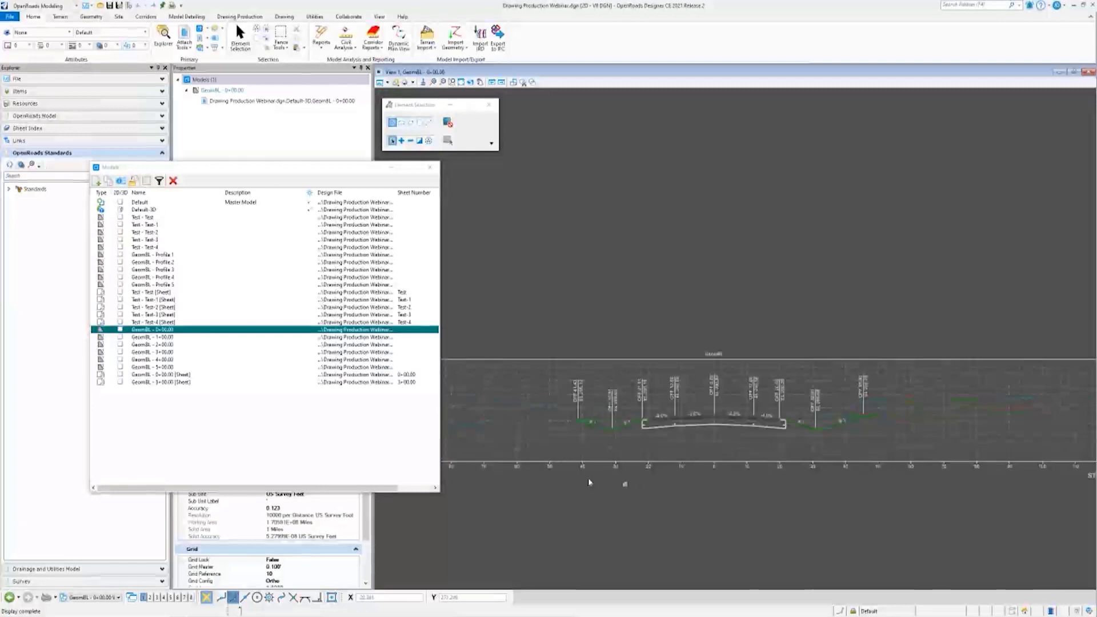